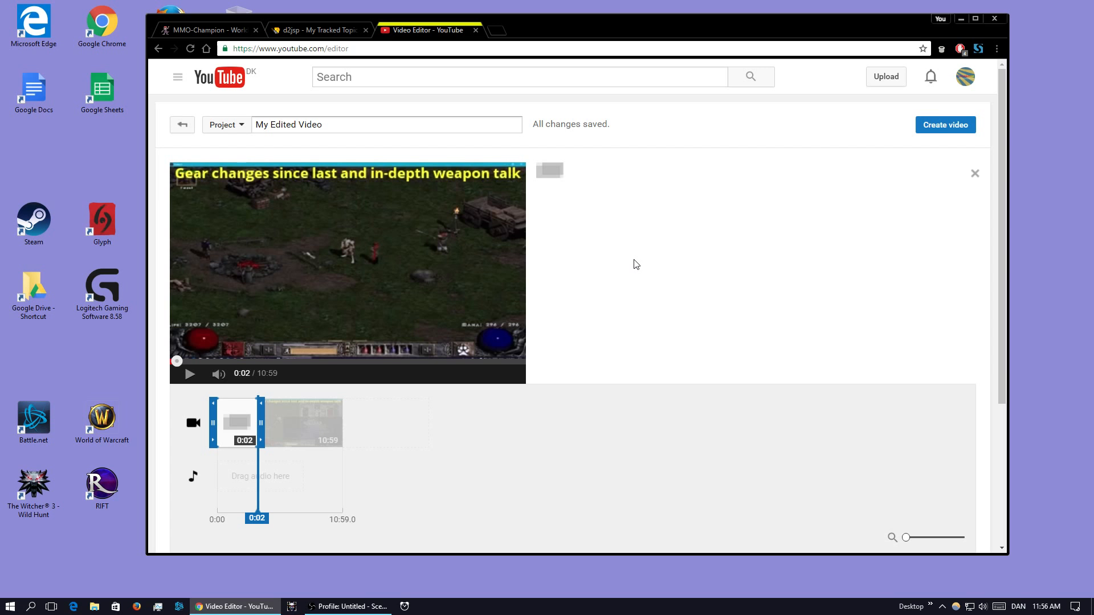
- Reload the video editor page and look over the available clips, such as 5 fury, fury 3 and del 1 fury
click(191, 49)
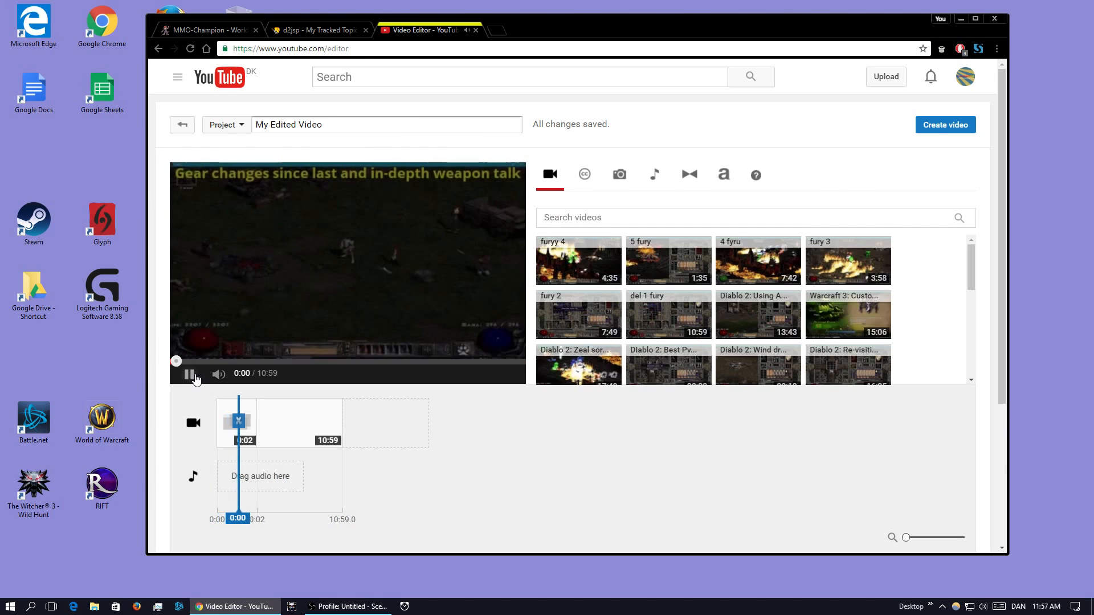
click(196, 379)
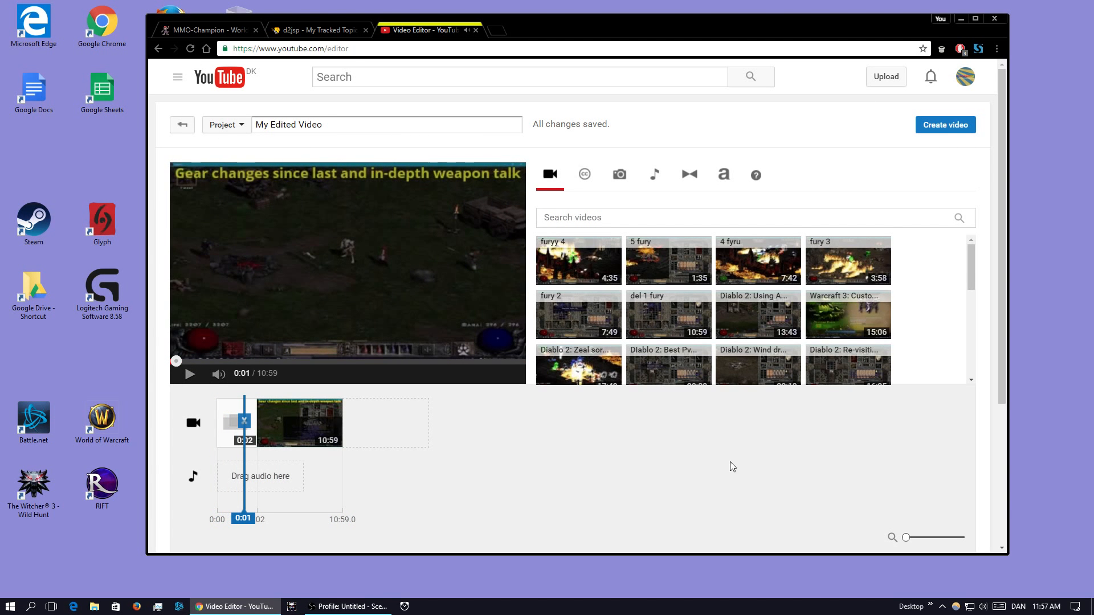
mouse_move(657, 318)
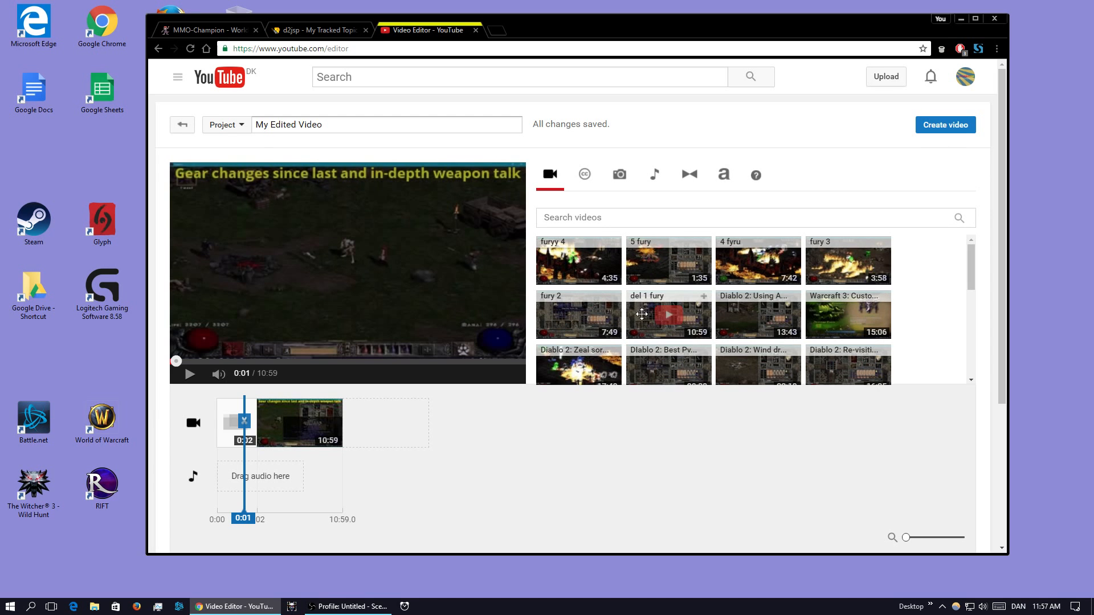
mouse_move(633, 267)
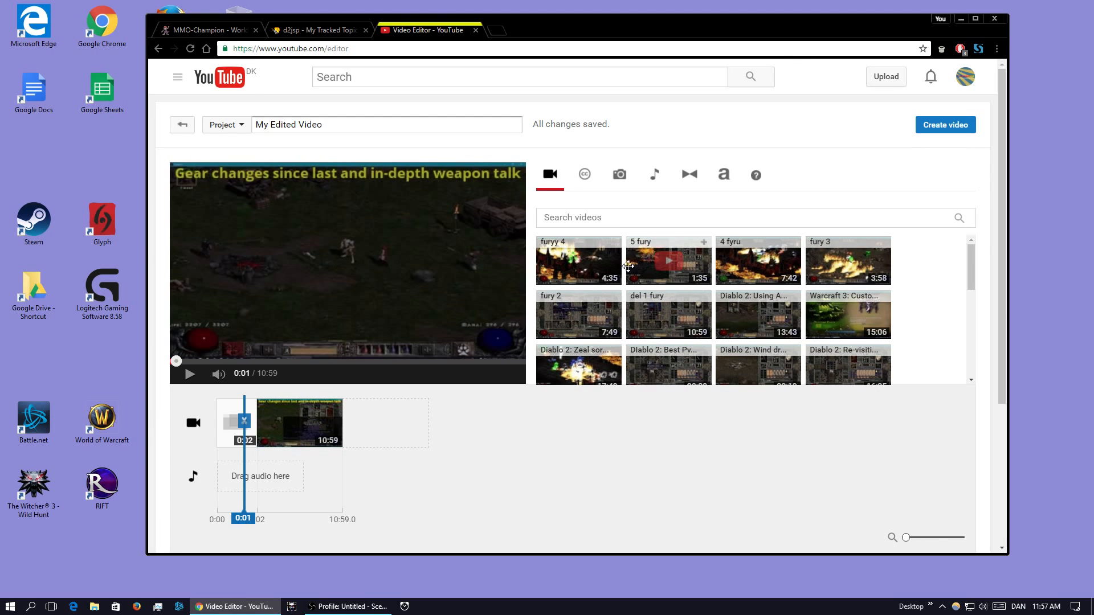
mouse_move(845, 270)
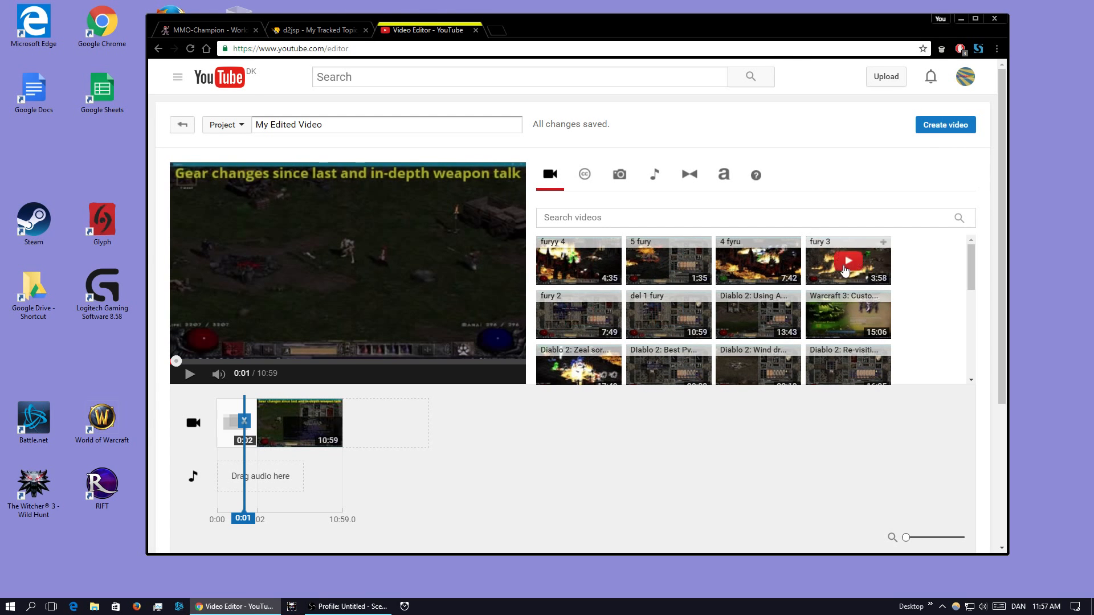
mouse_move(601, 262)
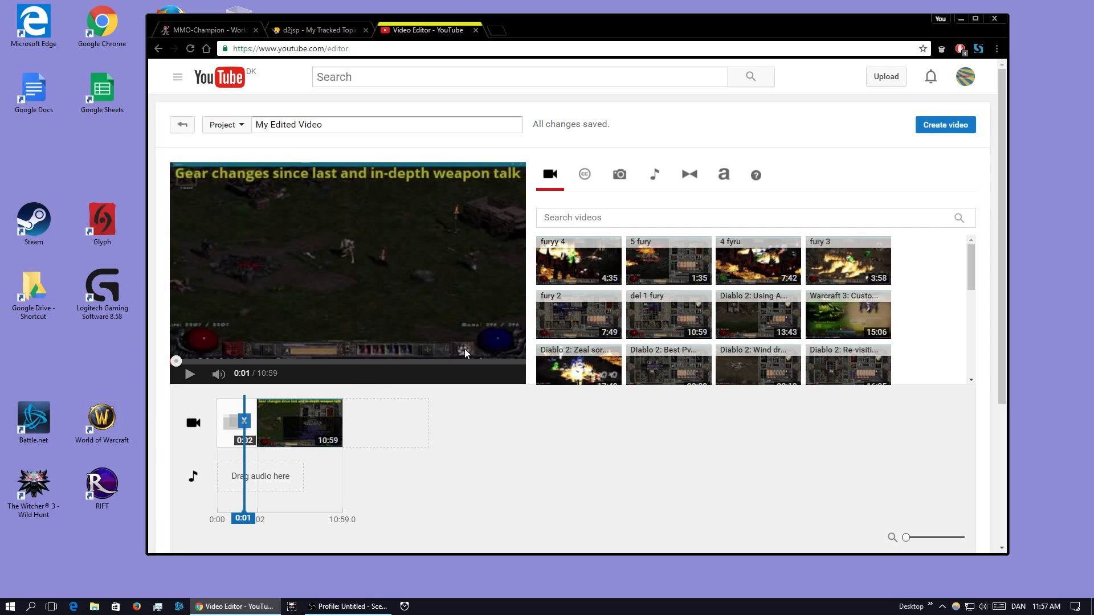
mouse_move(299, 420)
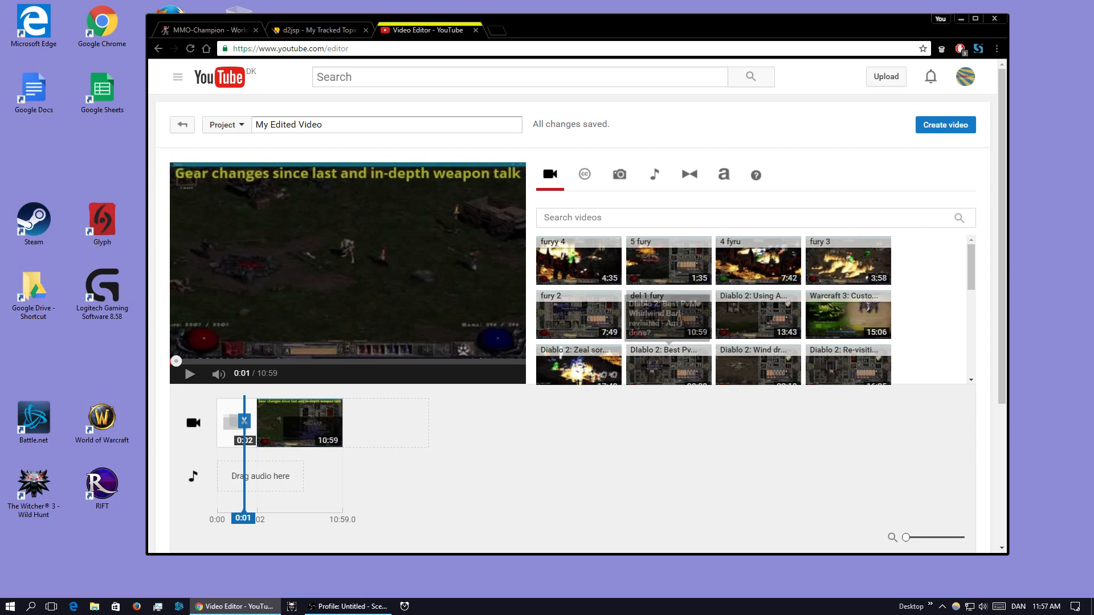
mouse_move(644, 292)
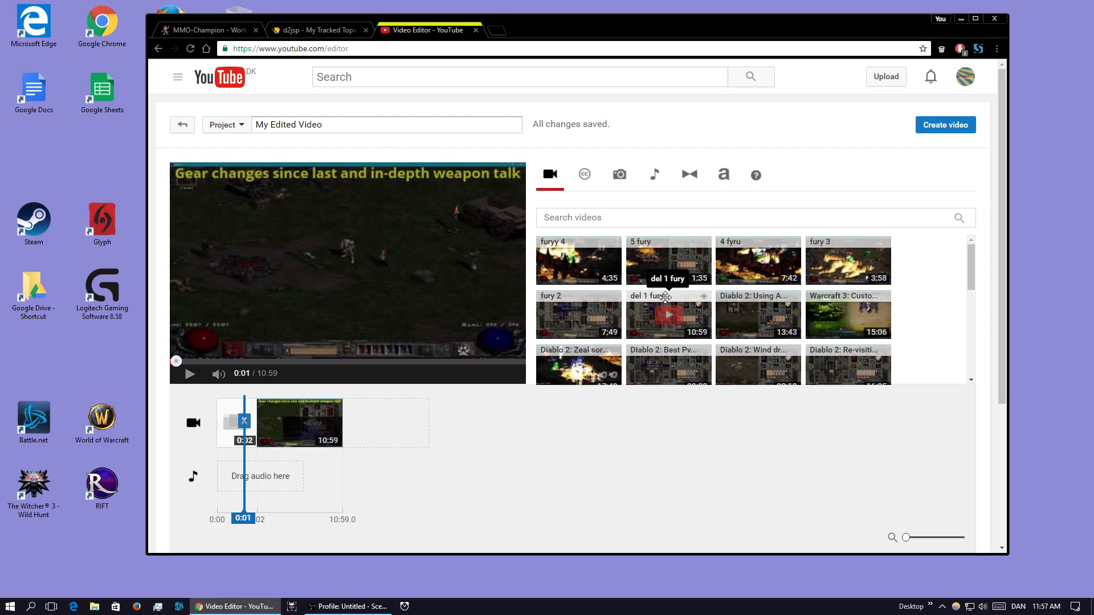
- Open the del 1 fury clip on the timeline and examine its filter options and text overlay settings
click(301, 422)
click(195, 375)
click(197, 377)
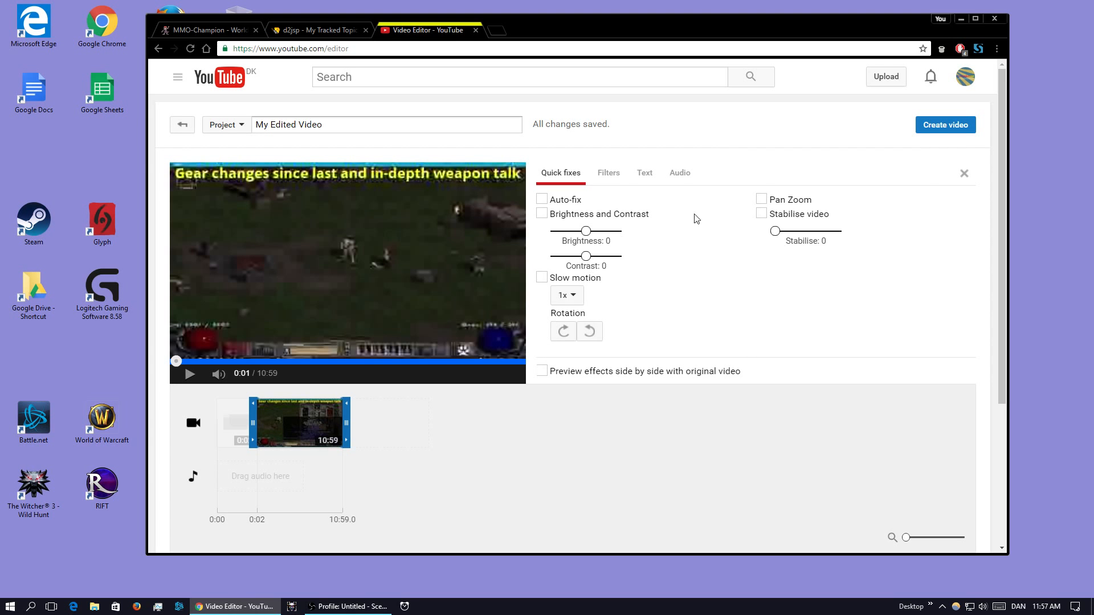
click(617, 180)
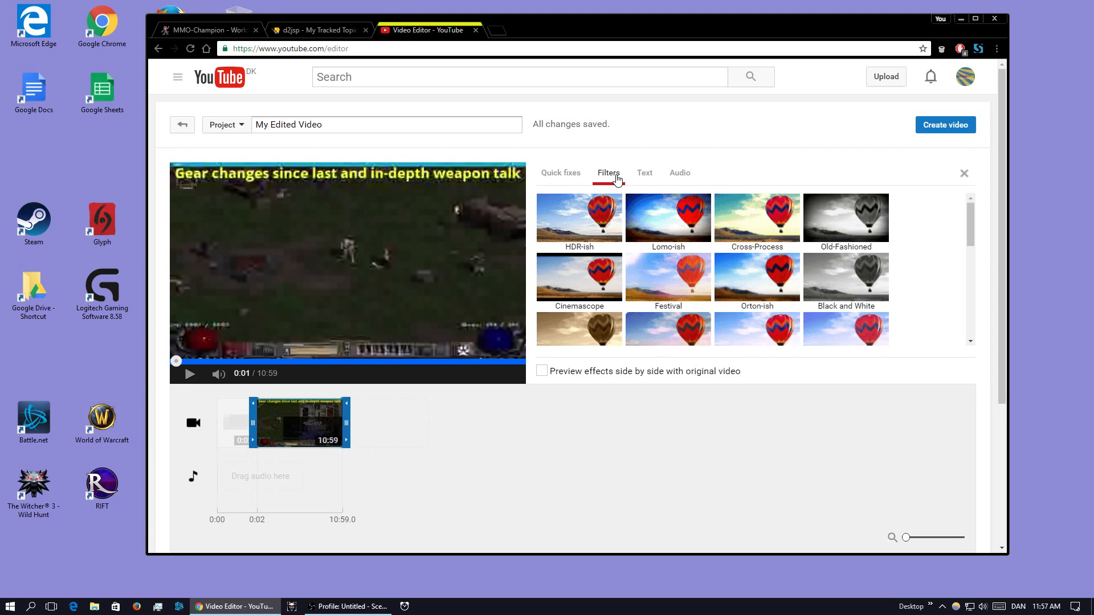
click(644, 175)
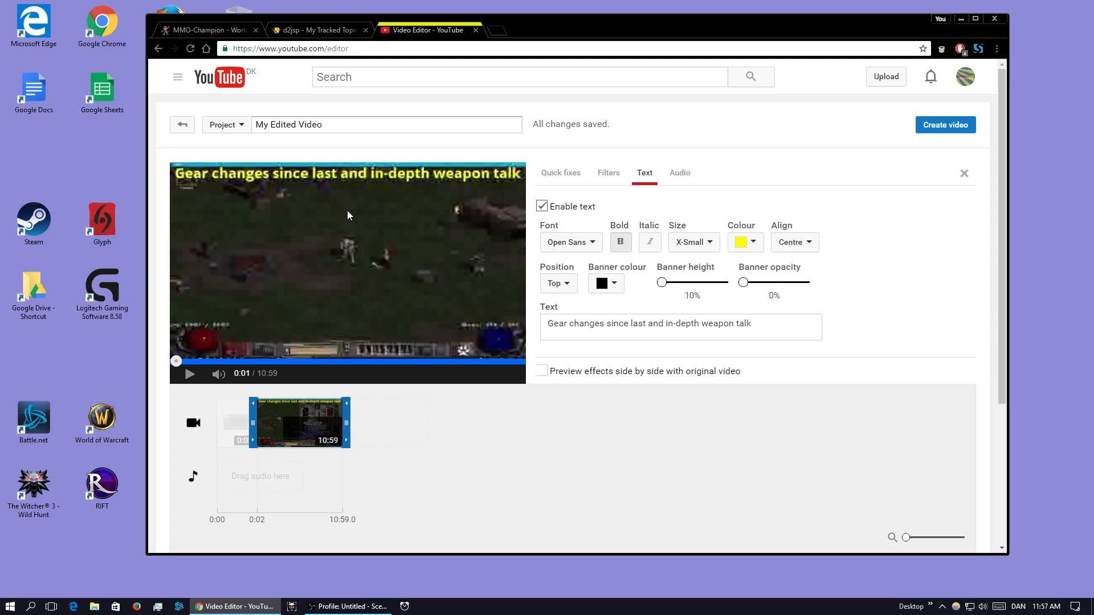
scroll(270, 222, down, 1)
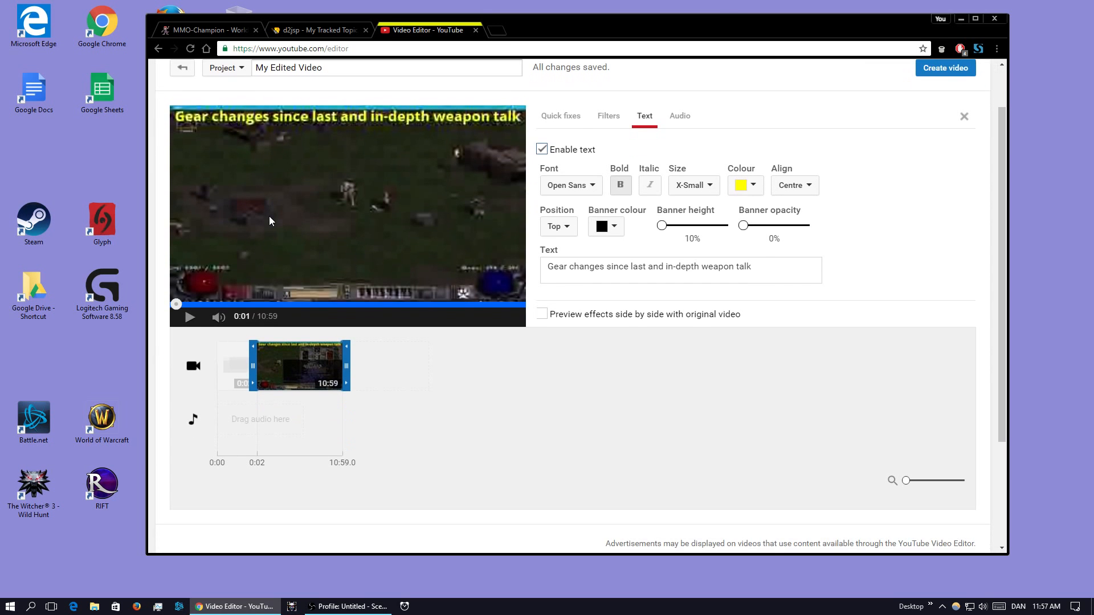
scroll(312, 194, up, 1)
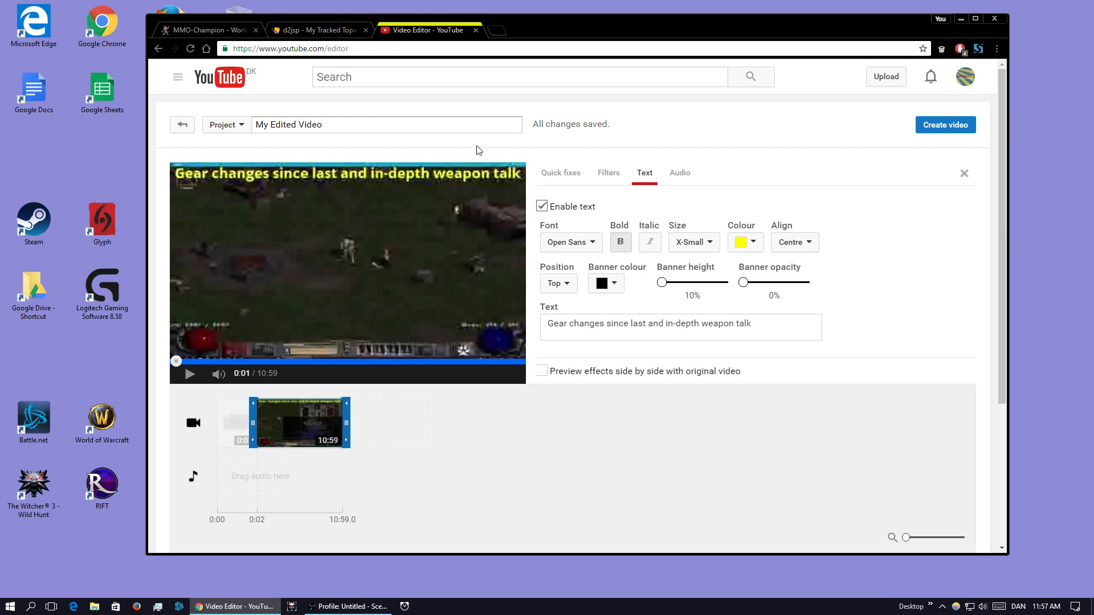
- Inspect the transition at the start of the timeline and reload the editor page
mouse_move(307, 416)
click(236, 425)
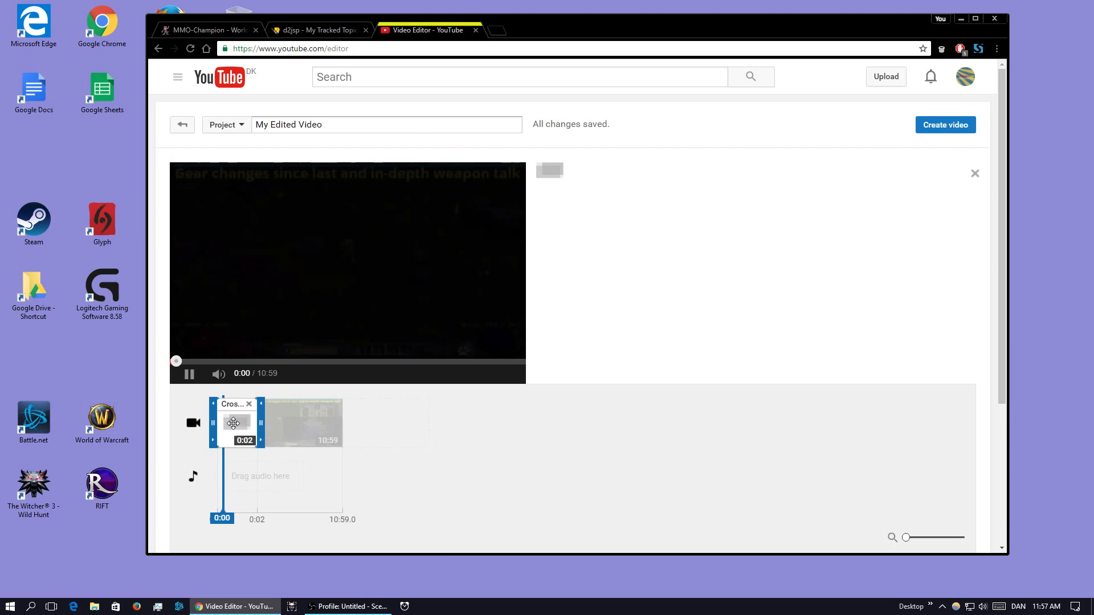
click(191, 49)
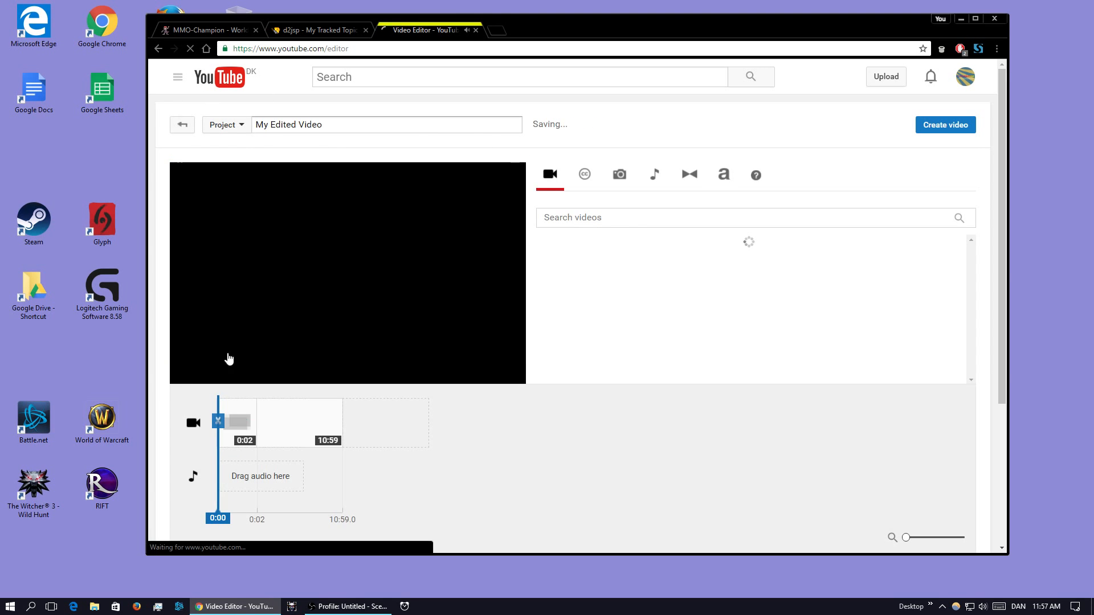
- Add a Crossblur transition after the del 1 fury clip and preview the end of the timeline
click(687, 185)
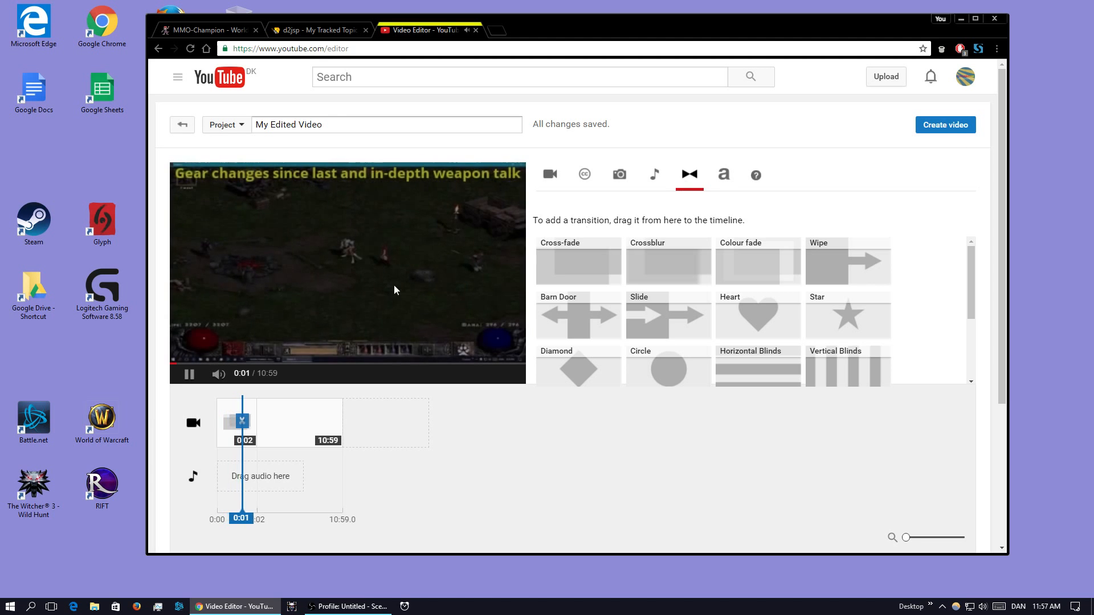
click(196, 376)
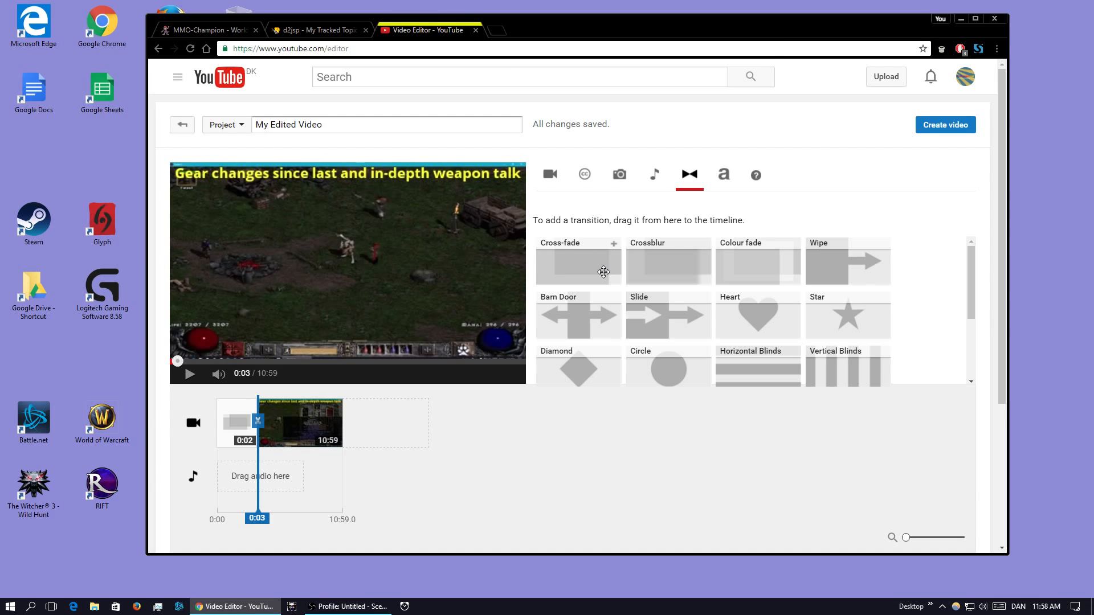
drag(653, 262, 415, 419)
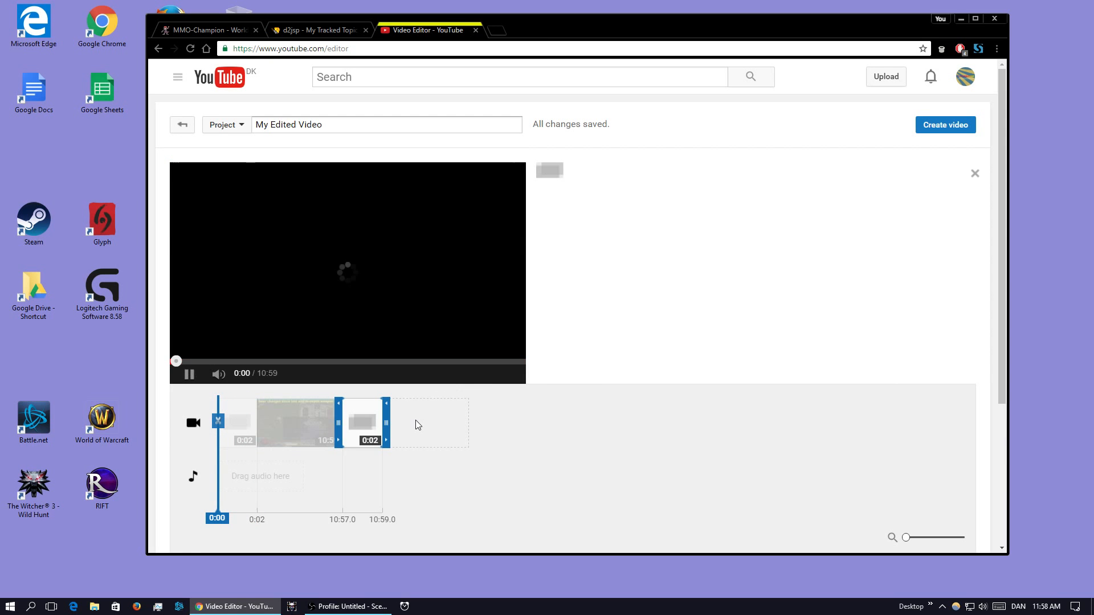
click(511, 361)
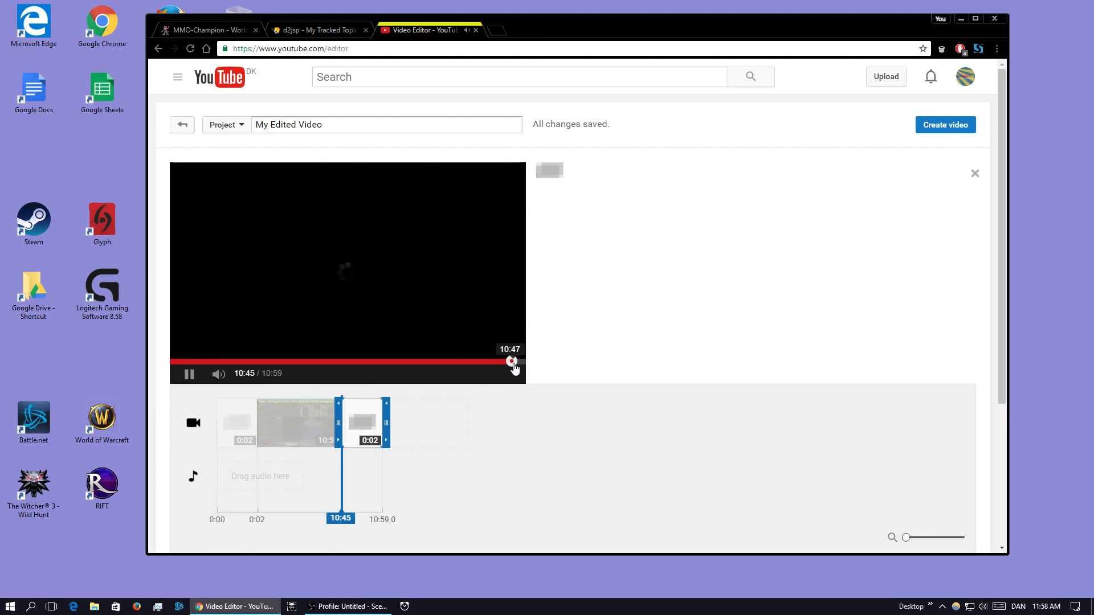
click(515, 362)
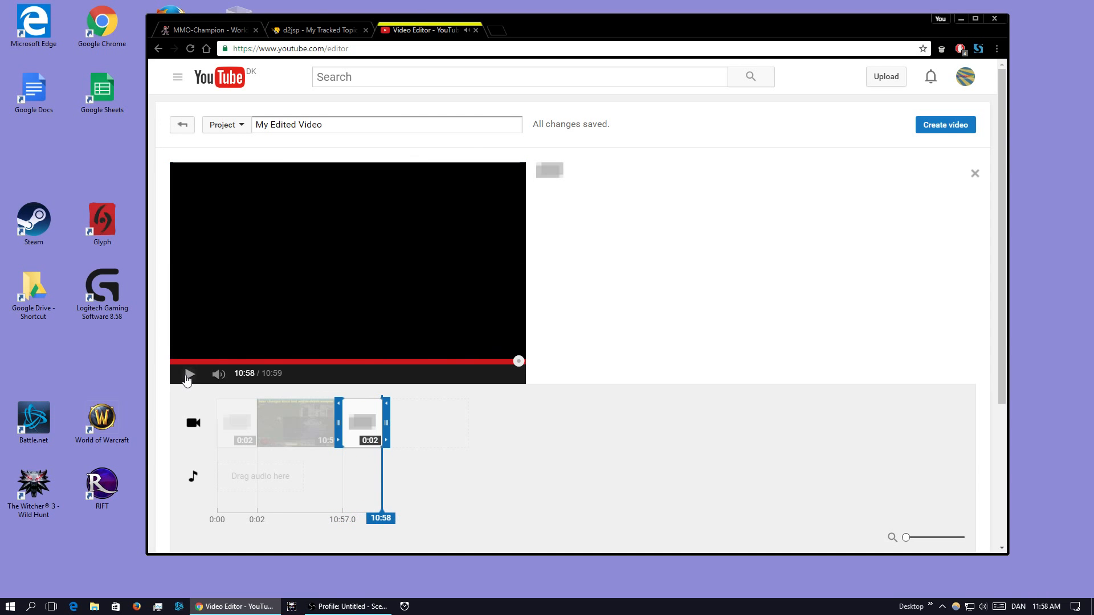
- Reload the editor page and add the fury 2 clip to the timeline after the closing transition
click(190, 49)
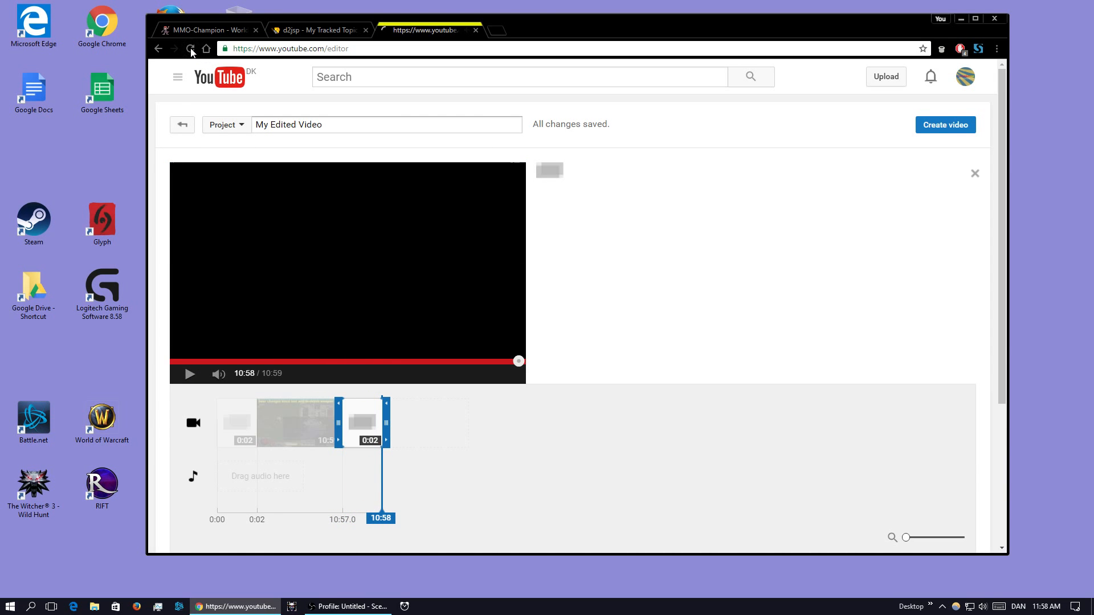
click(191, 374)
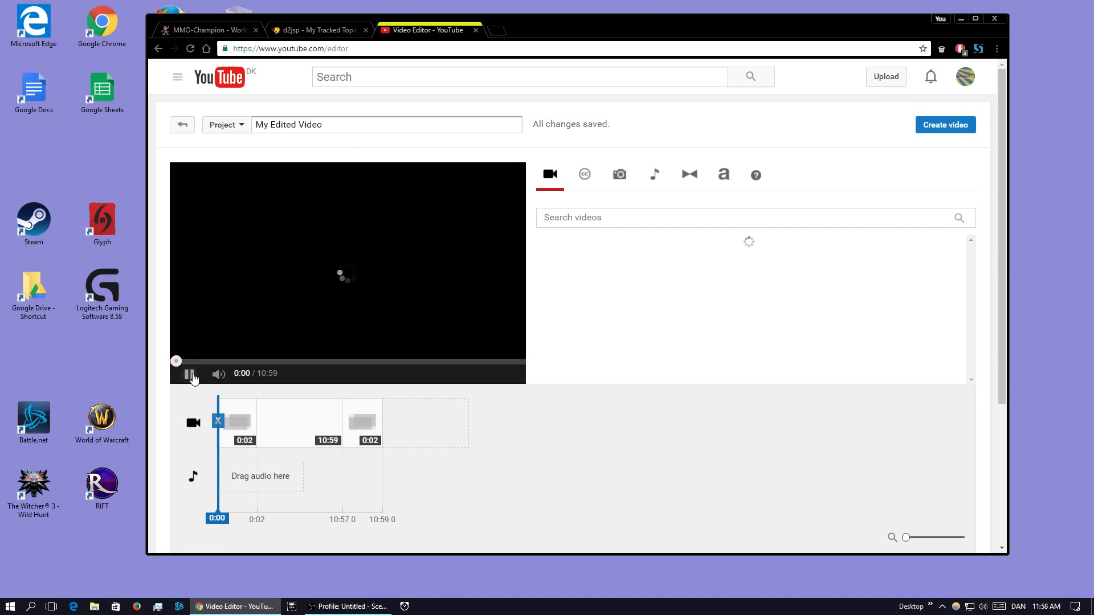
click(192, 376)
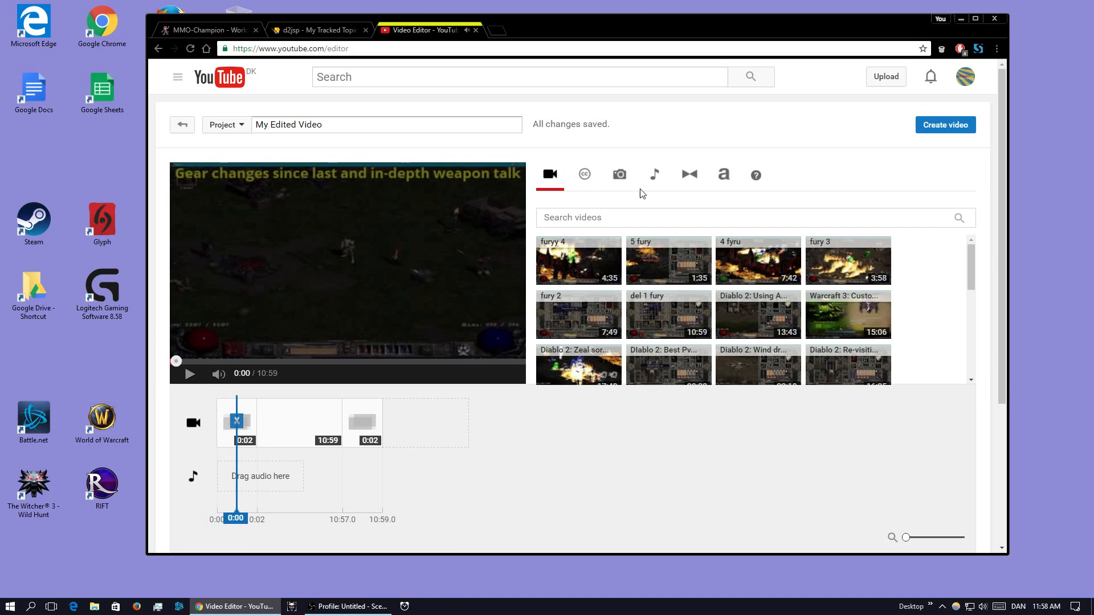
click(690, 175)
click(550, 175)
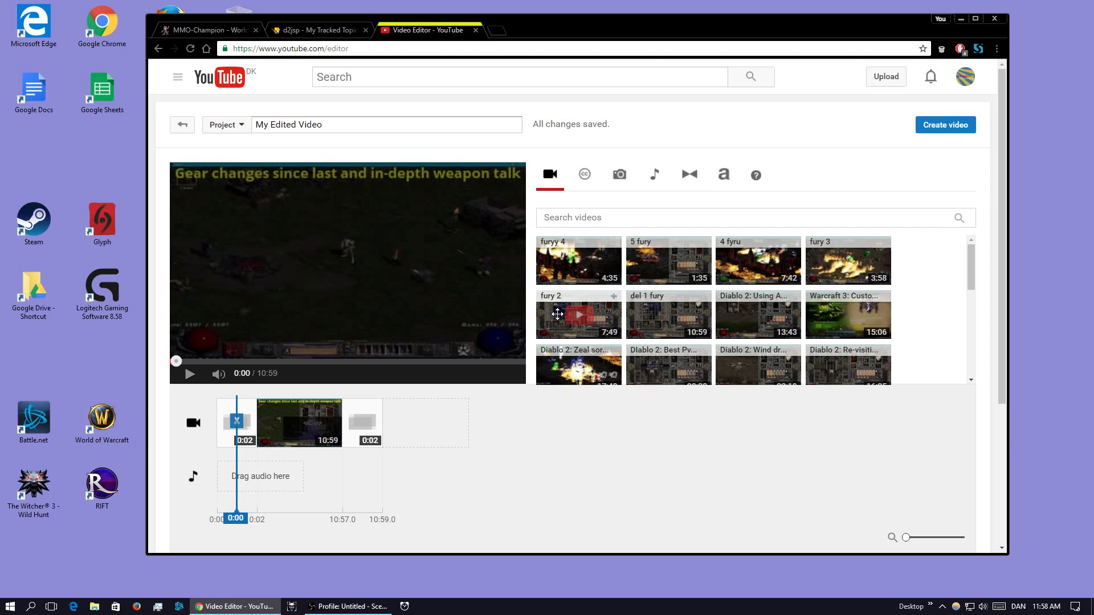
drag(557, 314, 492, 420)
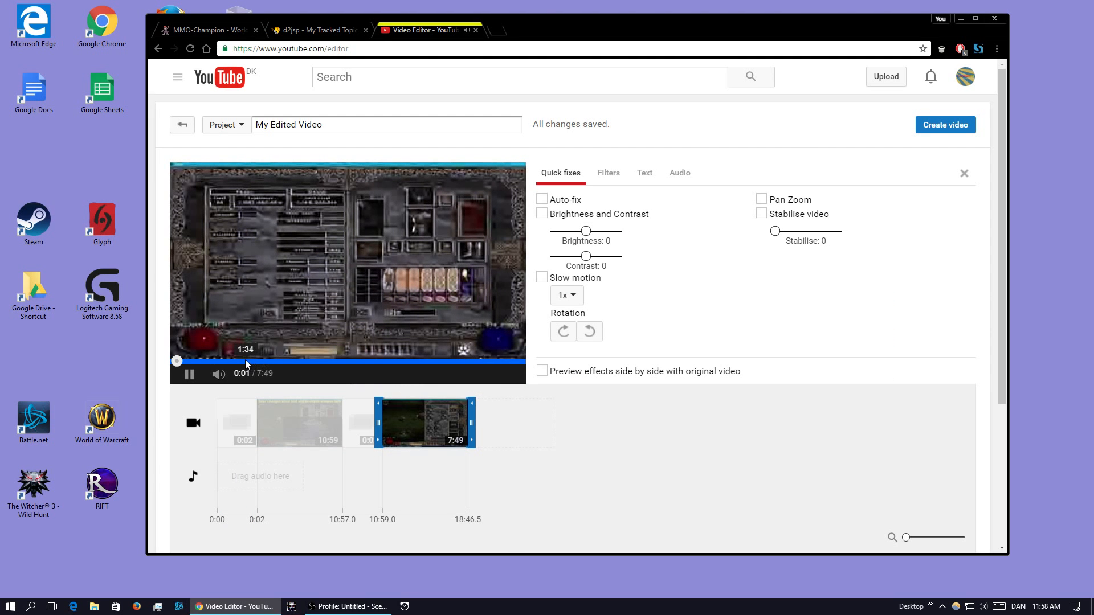
click(190, 375)
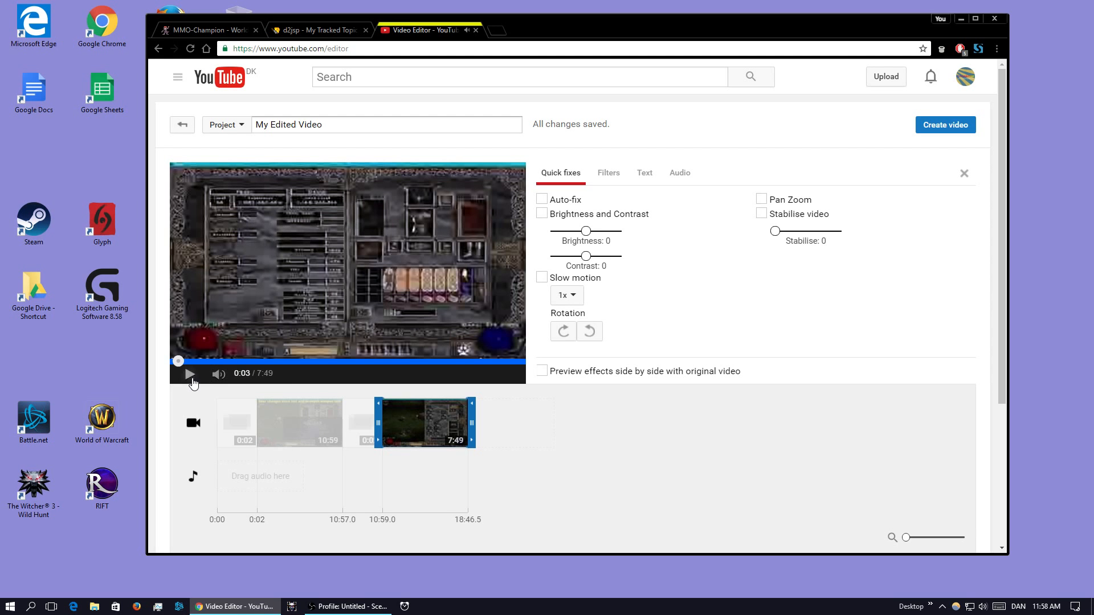
- Enable the text overlay on the fury 2 clip and format it as bold, XX-Small and yellow
mouse_move(303, 430)
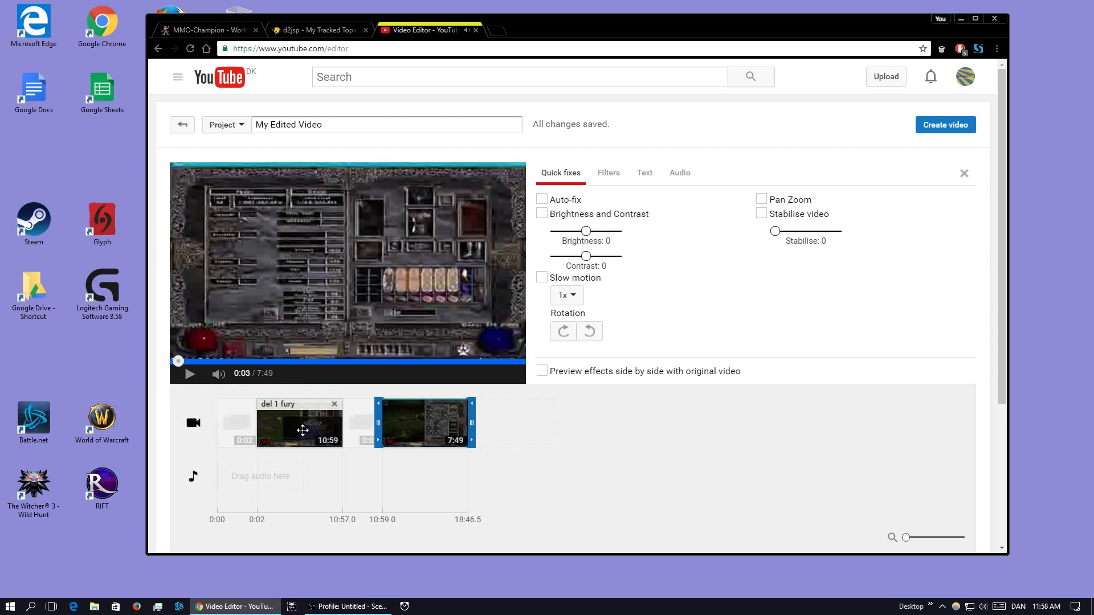
mouse_move(417, 428)
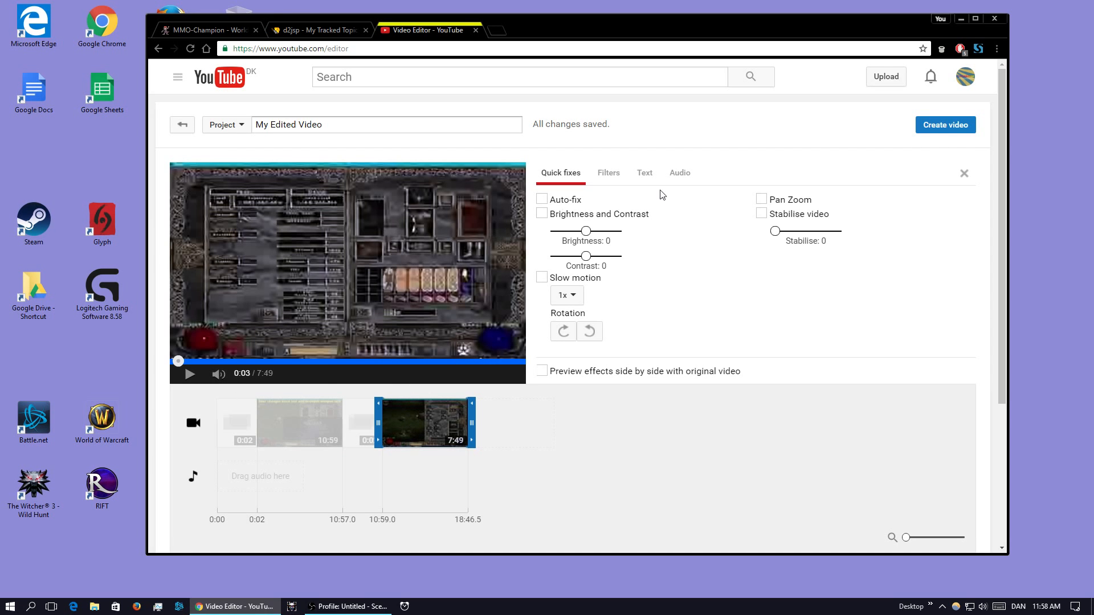
click(643, 173)
click(542, 206)
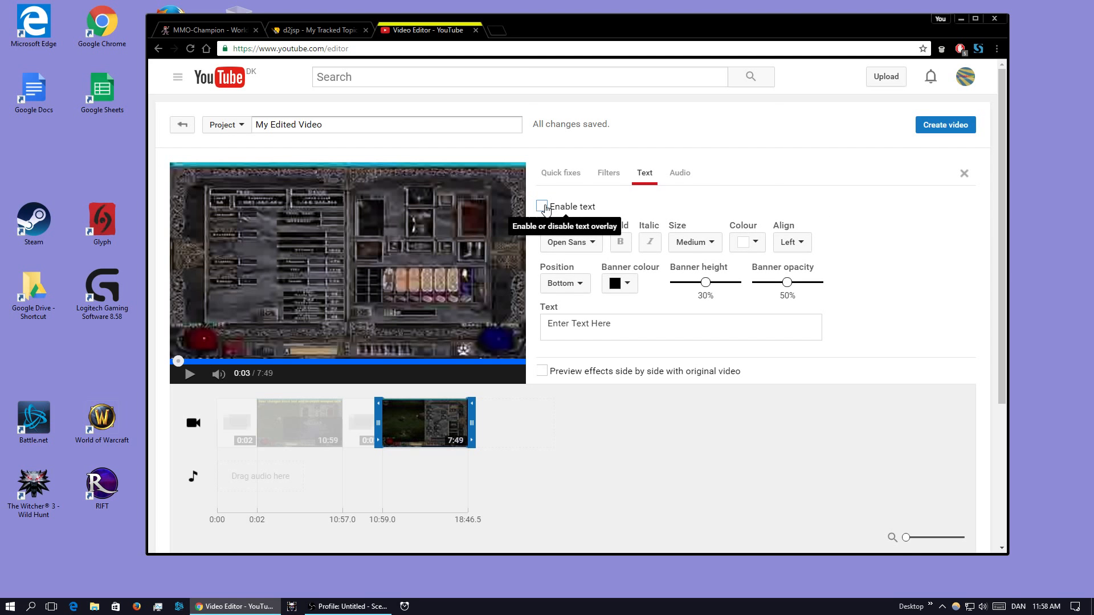
click(620, 241)
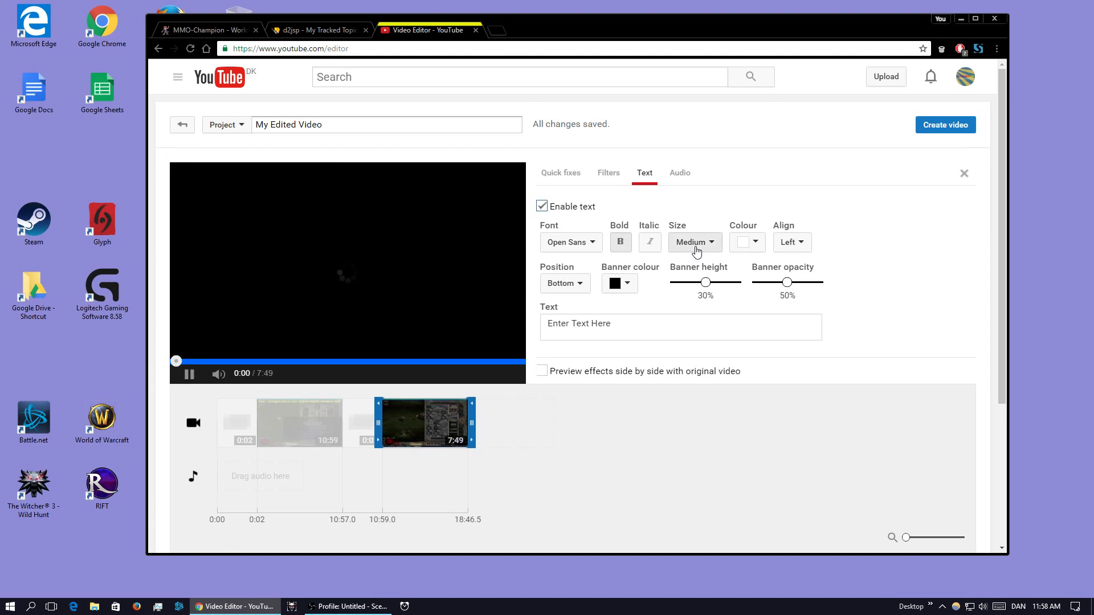
click(695, 242)
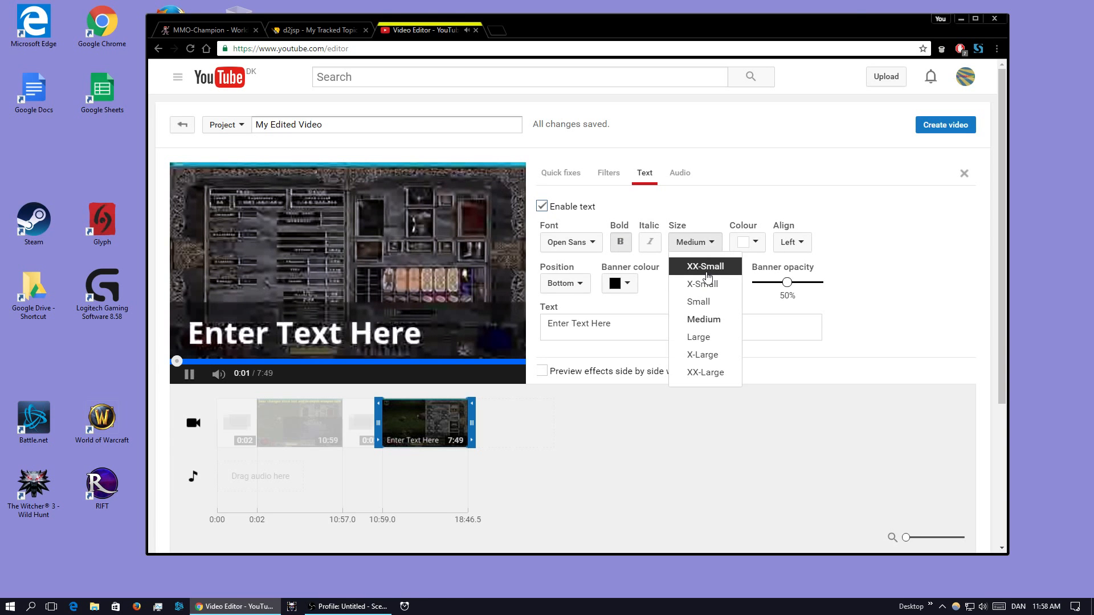
click(705, 268)
click(751, 246)
click(758, 290)
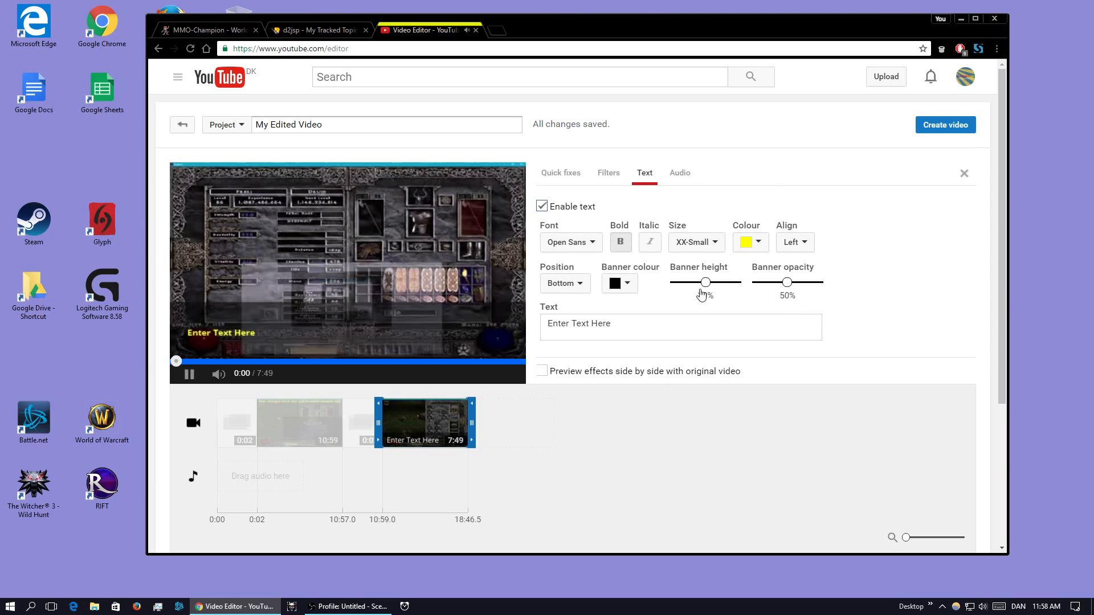
- Set the text banner's height to 10% and its opacity to 20%, and select the placeholder text for editing
drag(707, 287, 673, 284)
mouse_move(787, 283)
mouse_down()
mouse_move(762, 286)
mouse_move(775, 286)
mouse_up()
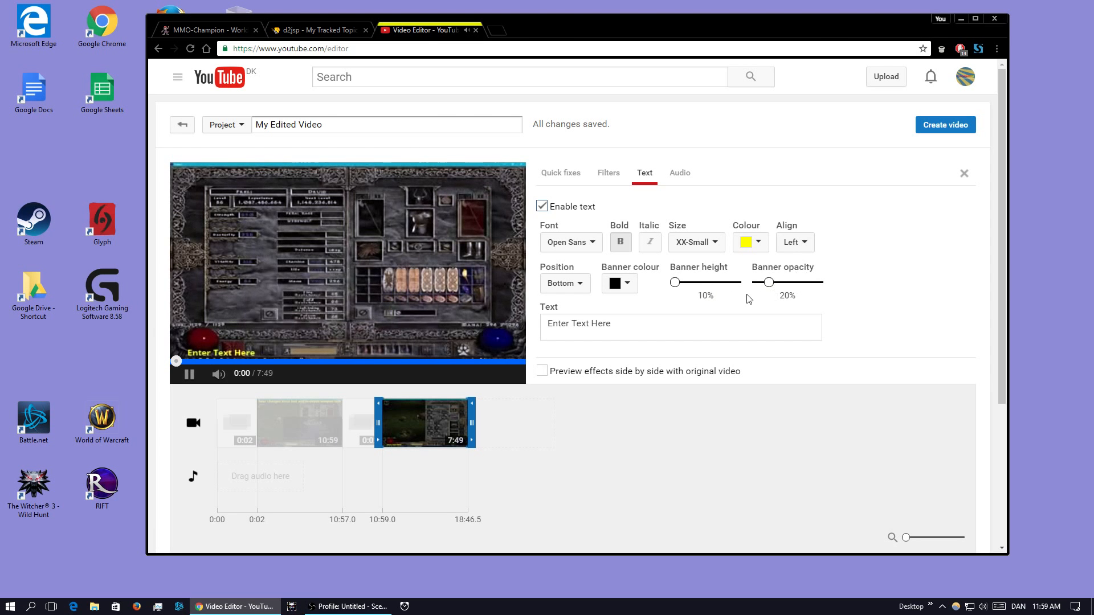
click(514, 331)
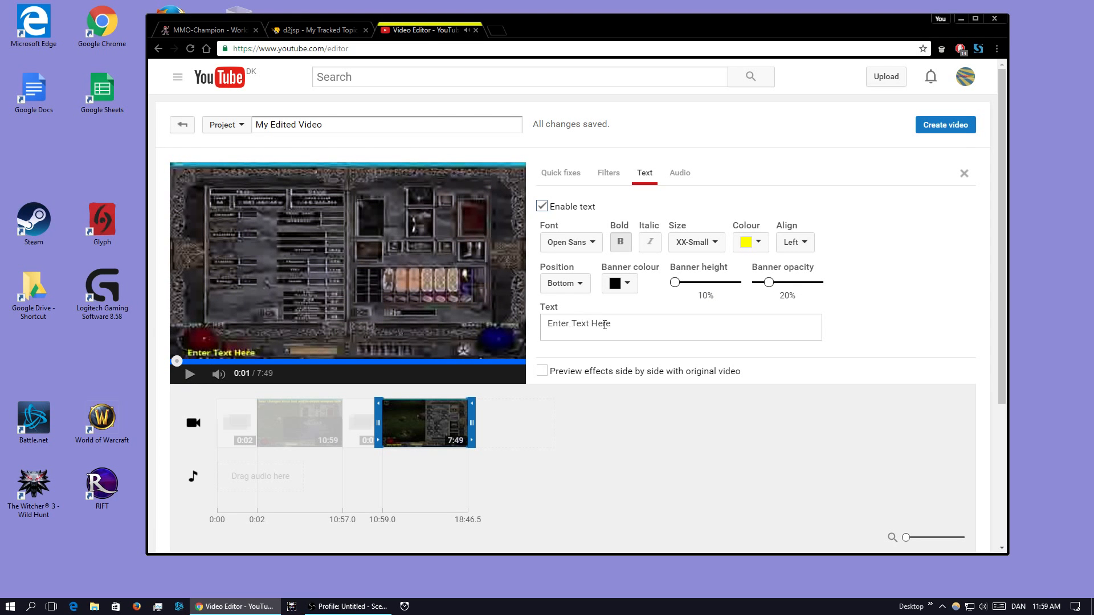
click(646, 324)
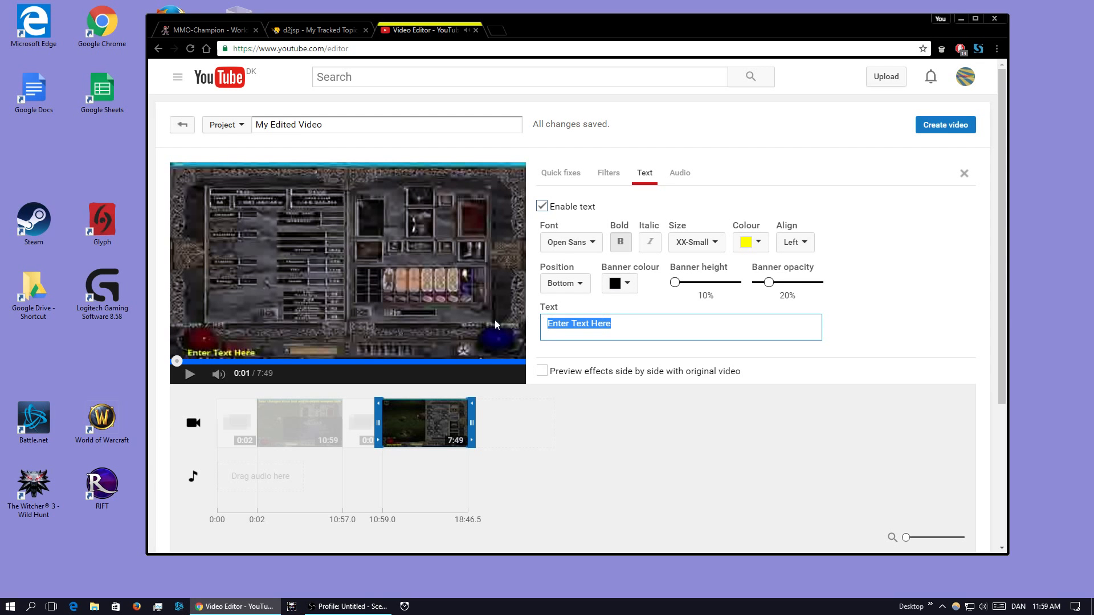
- Replace the placeholder text on the fury 2 clip with "Stats, build and more"
key(BackSpace)
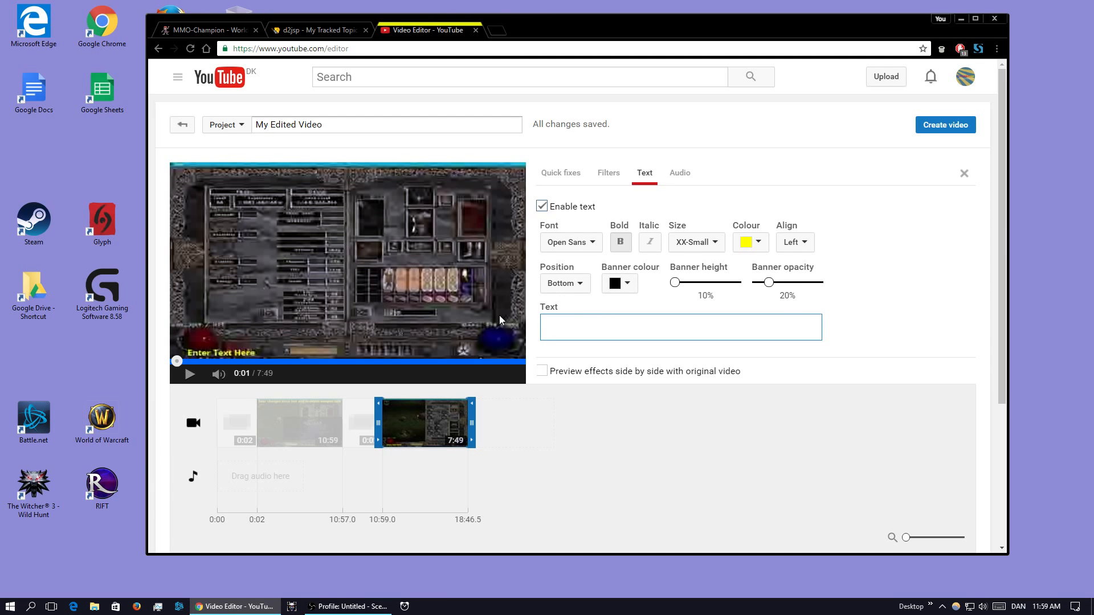
text(St)
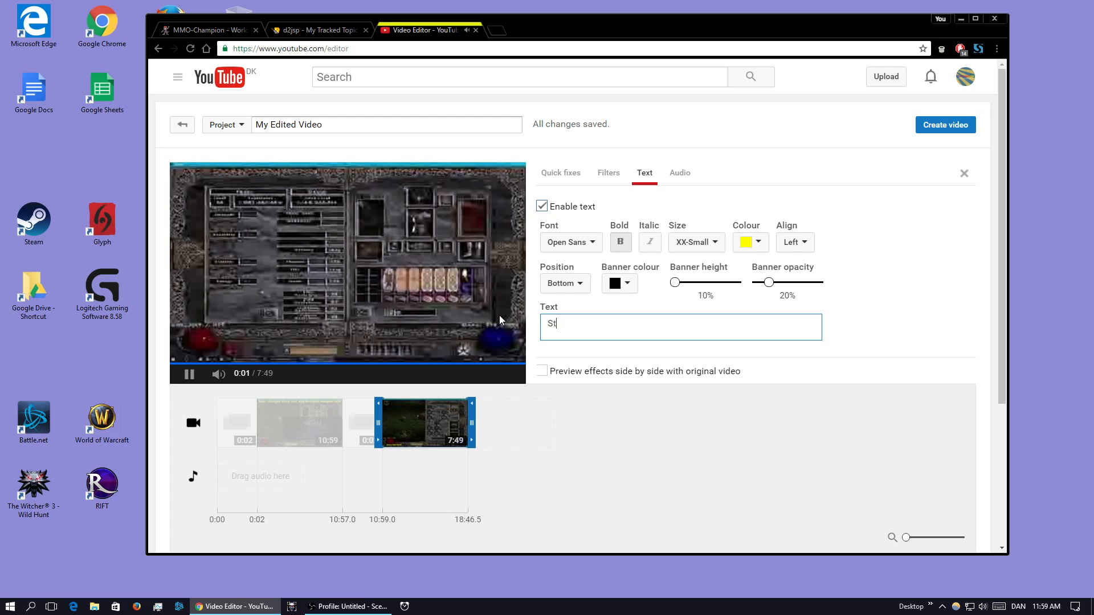
text(ats, build and other thji)
key(BackSpace)
key(BackSpace)
text(ings)
key(BackSpace)
key(BackSpace)
key(BackSpace)
key(BackSpace)
key(BackSpace)
key(BackSpace)
key(BackSpace)
key(BackSpace)
key(BackSpace)
key(BackSpace)
key(BackSpace)
key(BackSpace)
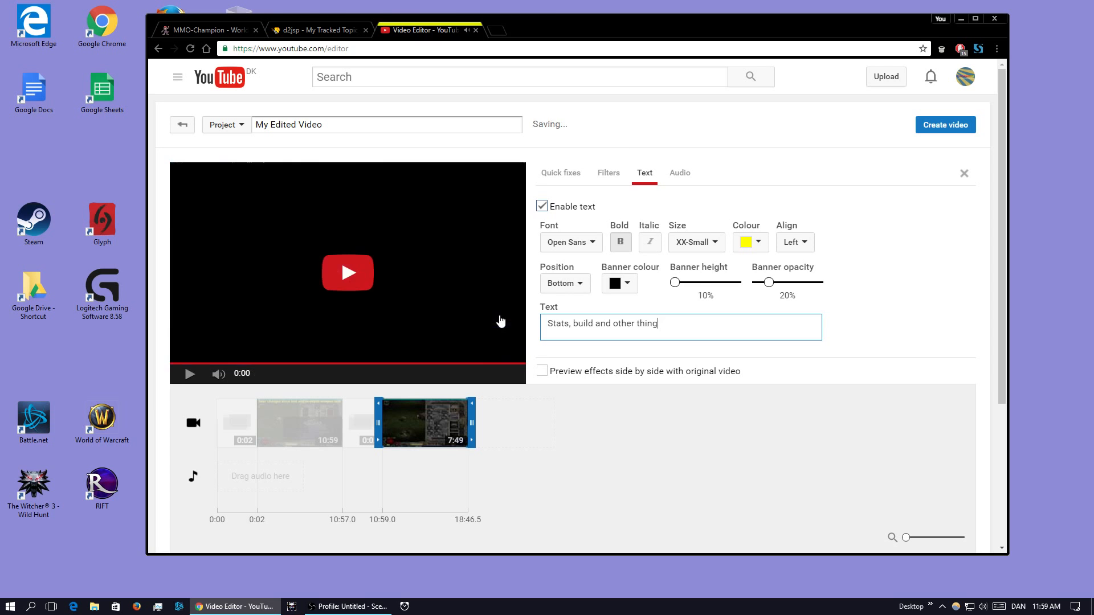
text(more)
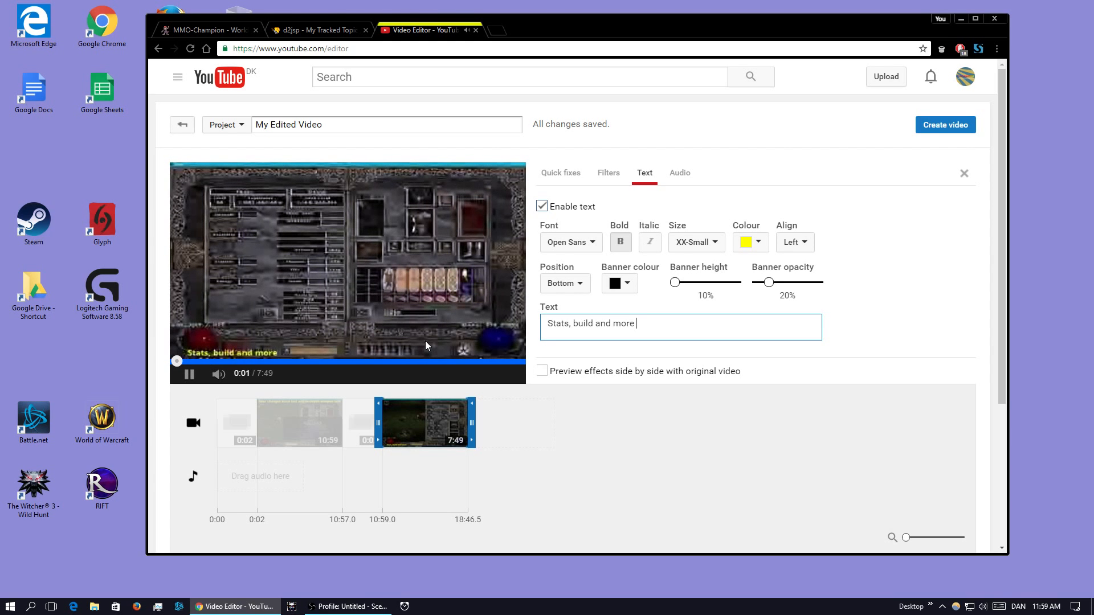
- Extend the overlay text to read "Stats, build and more advanced things.", correcting the misspelled word
text( adv)
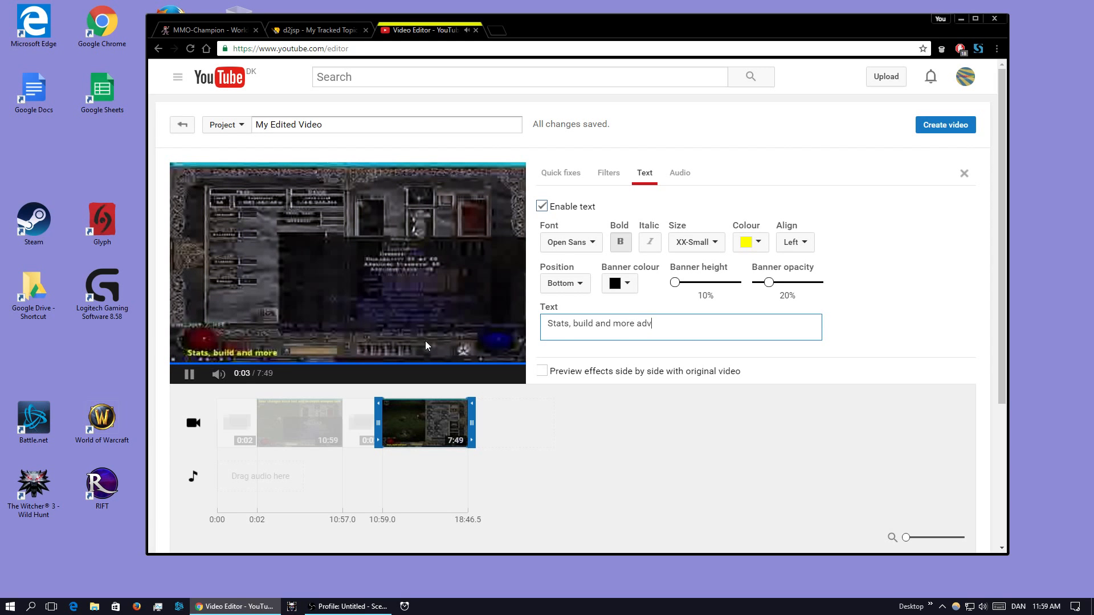
text(anzed )
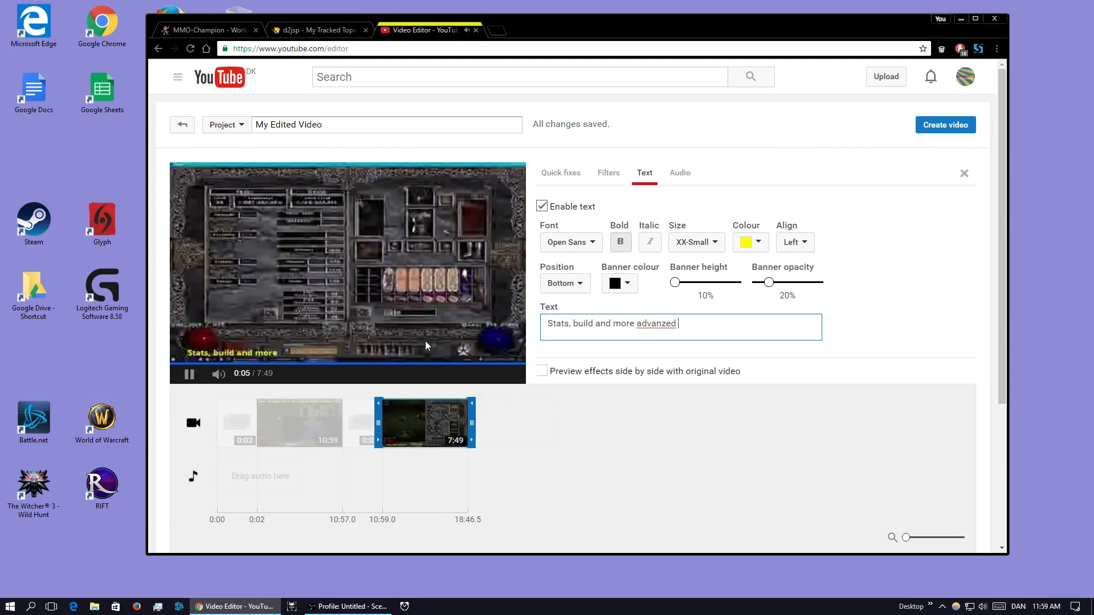
text(things)
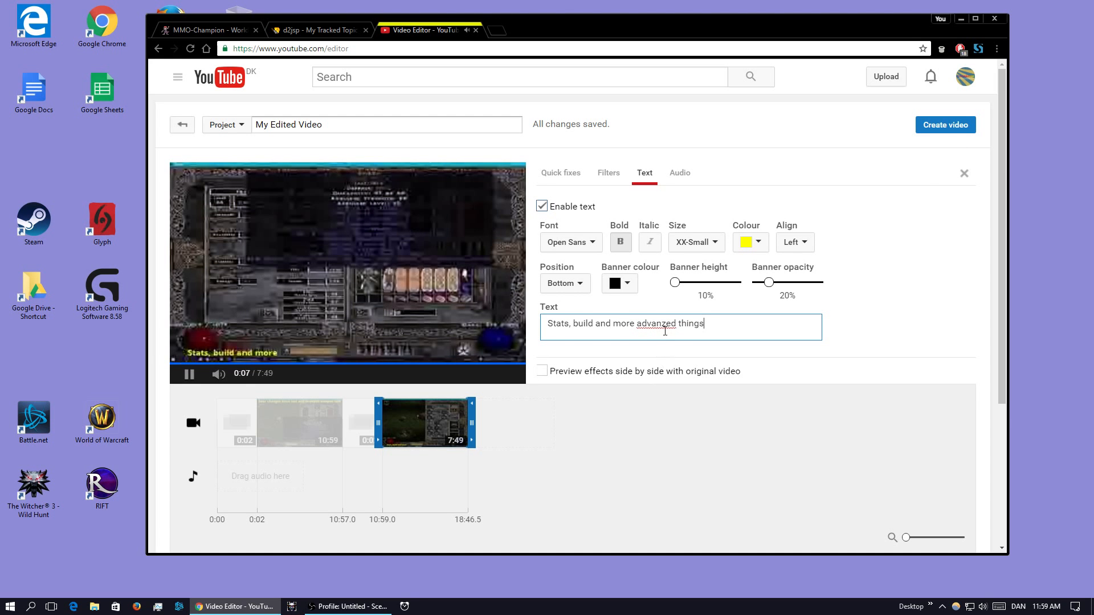
right_click(662, 326)
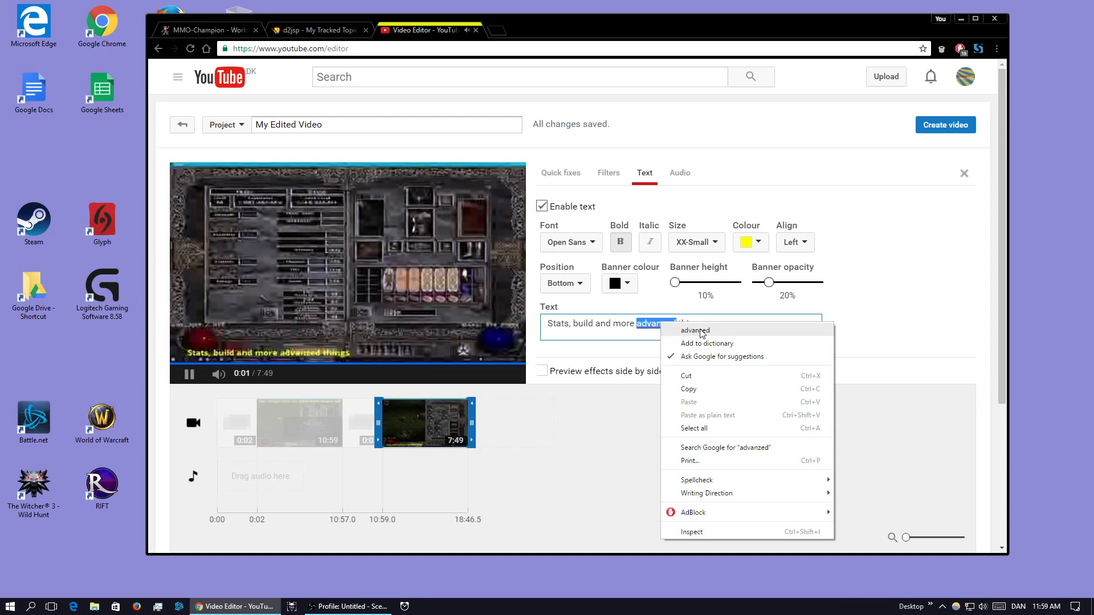
click(700, 330)
click(717, 325)
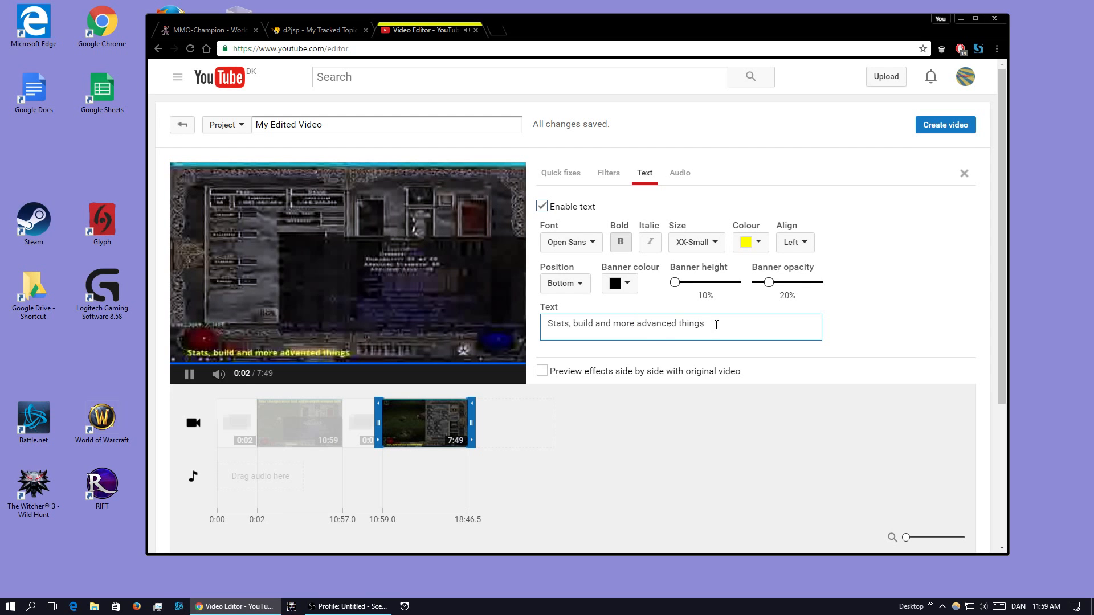
text(.)
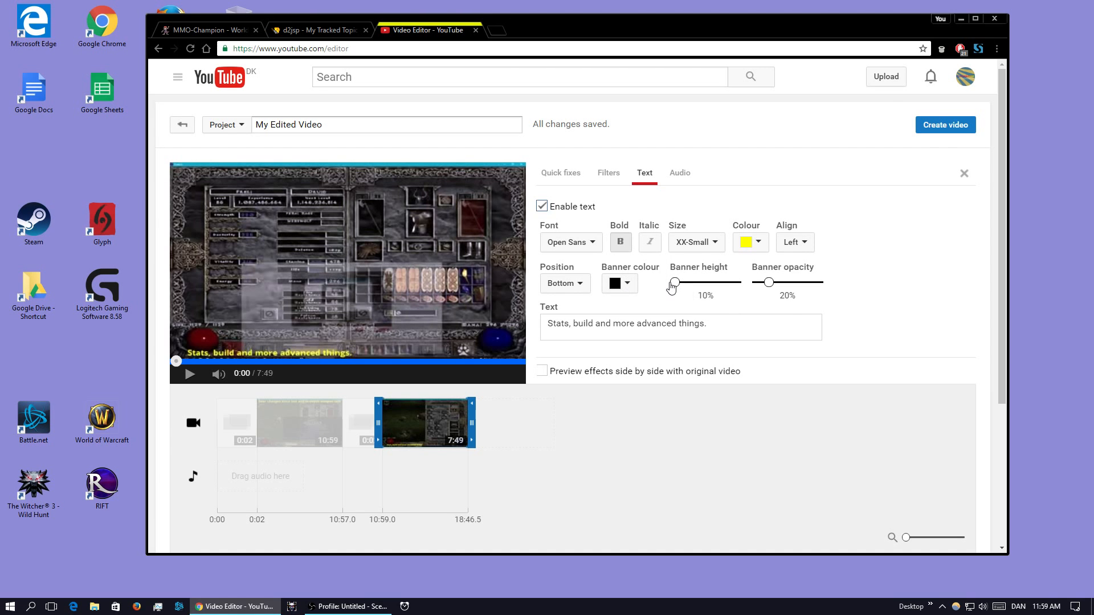
- Set the overlay text to X-Small, positioned at the top and centre-aligned, and pause the preview
click(695, 256)
click(709, 285)
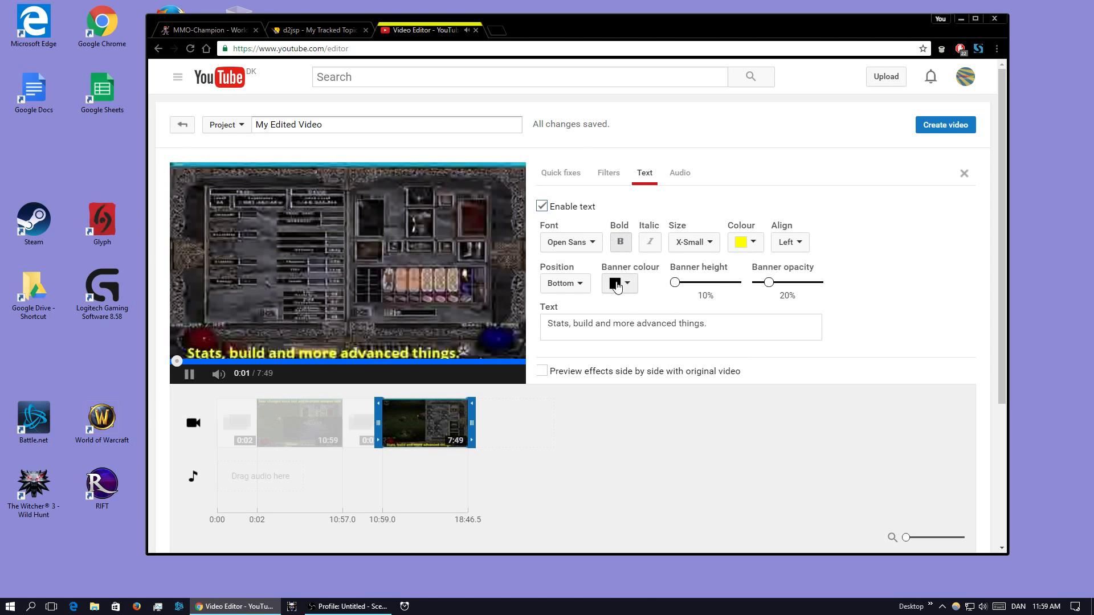
click(564, 283)
click(574, 311)
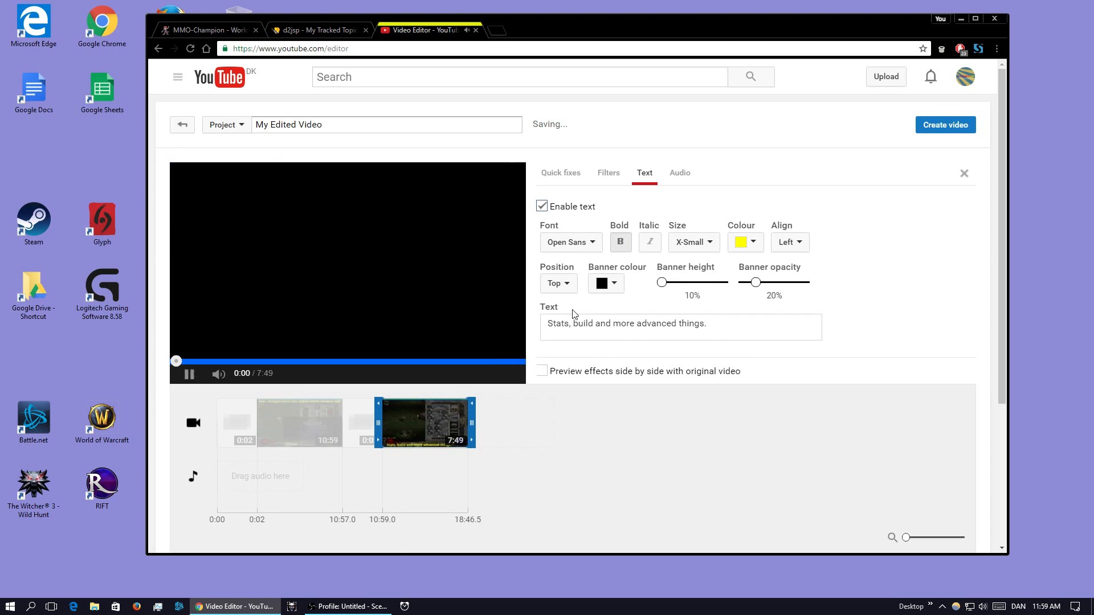
click(789, 242)
click(801, 283)
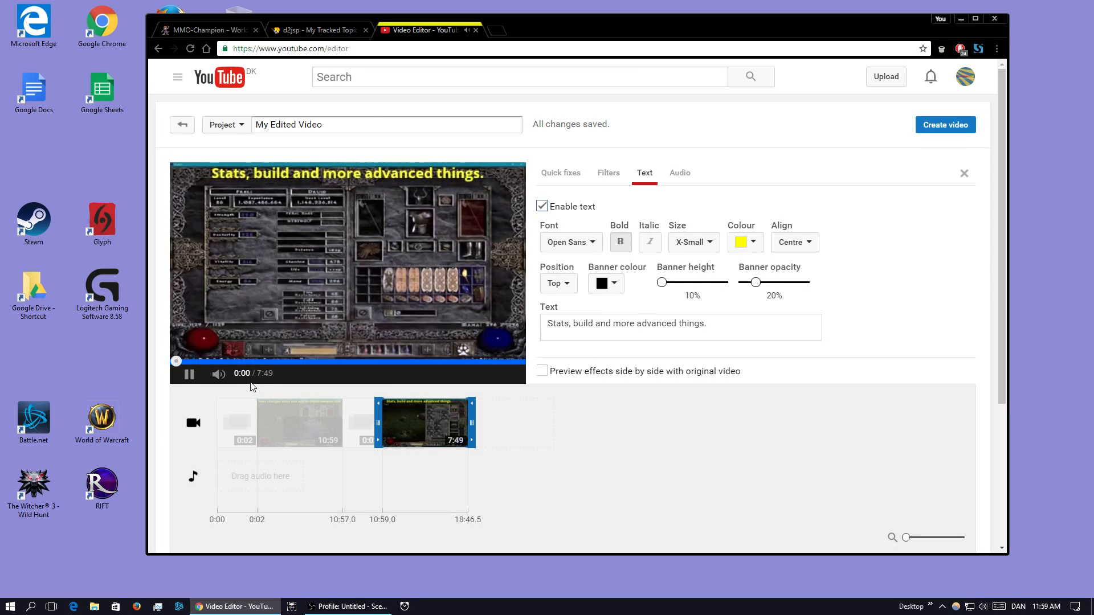
click(190, 374)
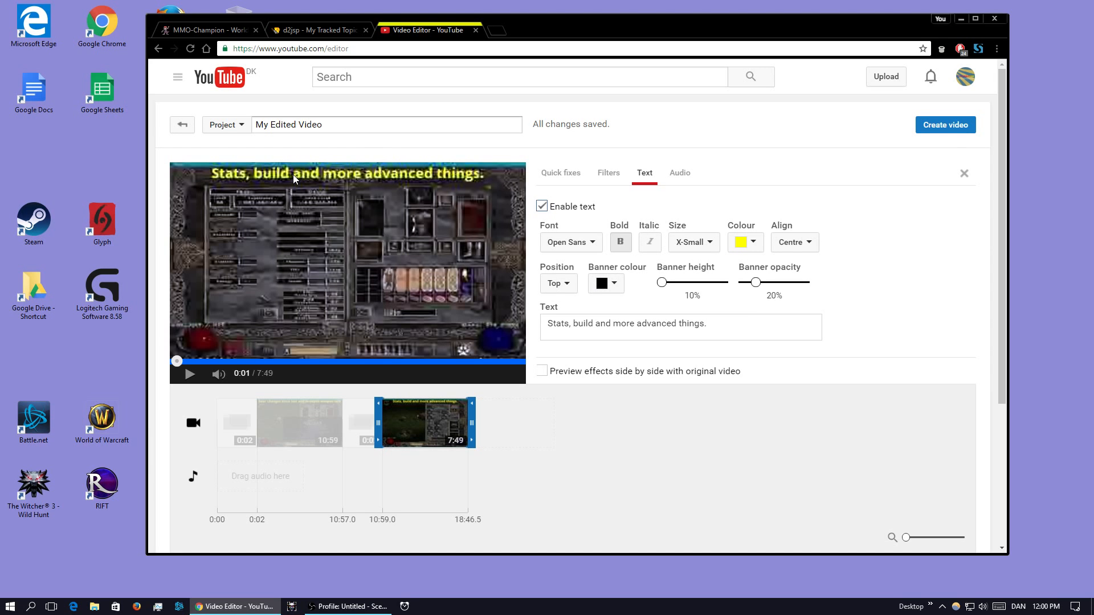
- Reload the editor page and add a transition after the fury 2 clip at the end of the timeline, keeping the preview paused
click(190, 49)
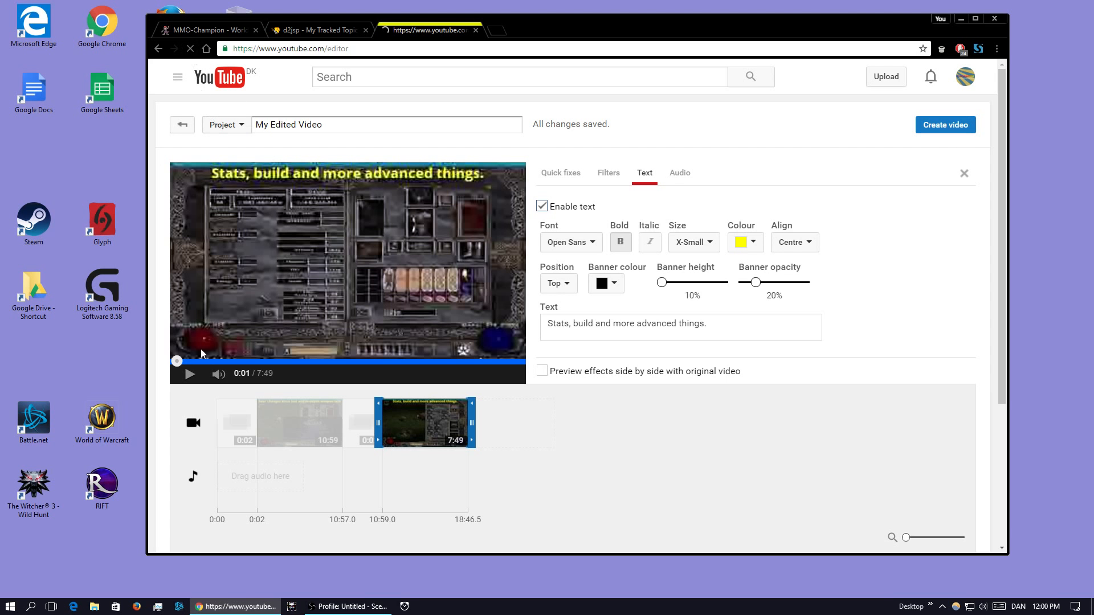
click(191, 374)
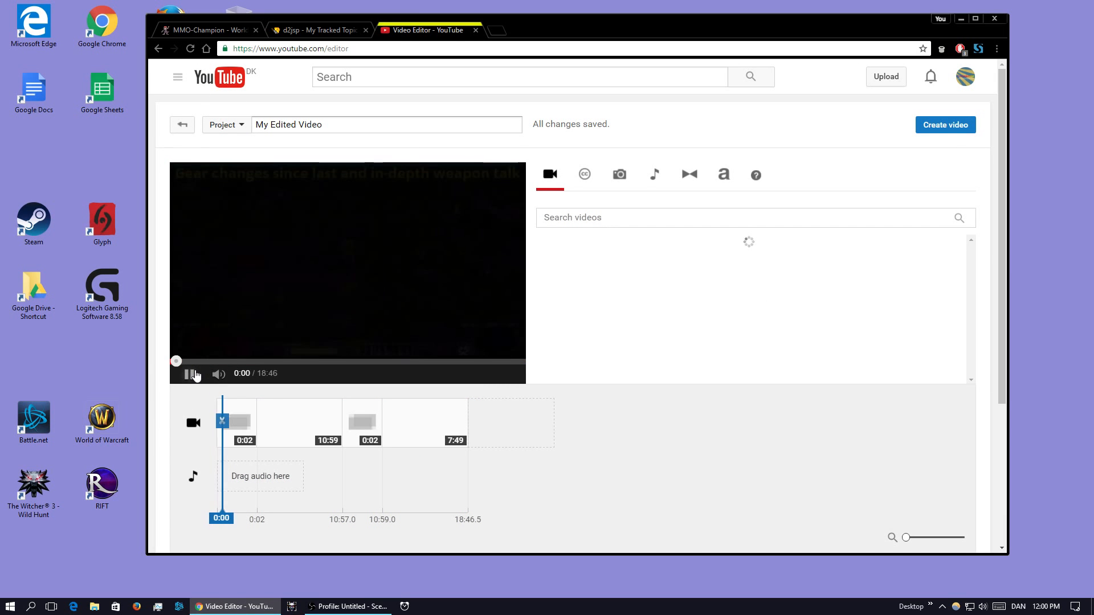
click(184, 378)
click(691, 174)
mouse_move(655, 269)
mouse_down()
mouse_move(544, 435)
mouse_move(587, 263)
mouse_move(543, 412)
mouse_move(656, 262)
mouse_move(541, 408)
mouse_up()
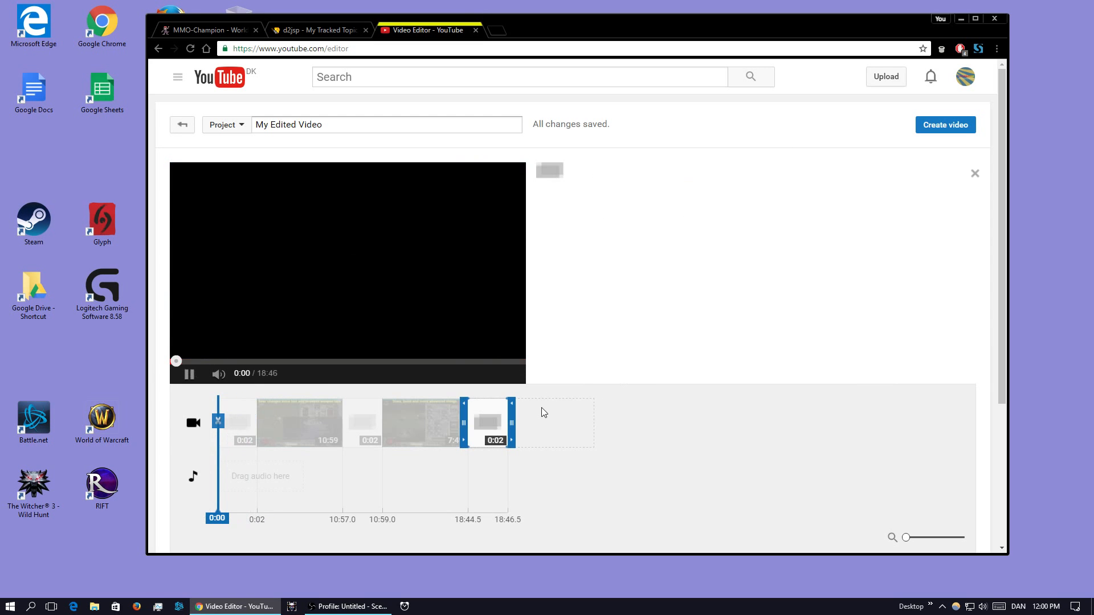
click(190, 374)
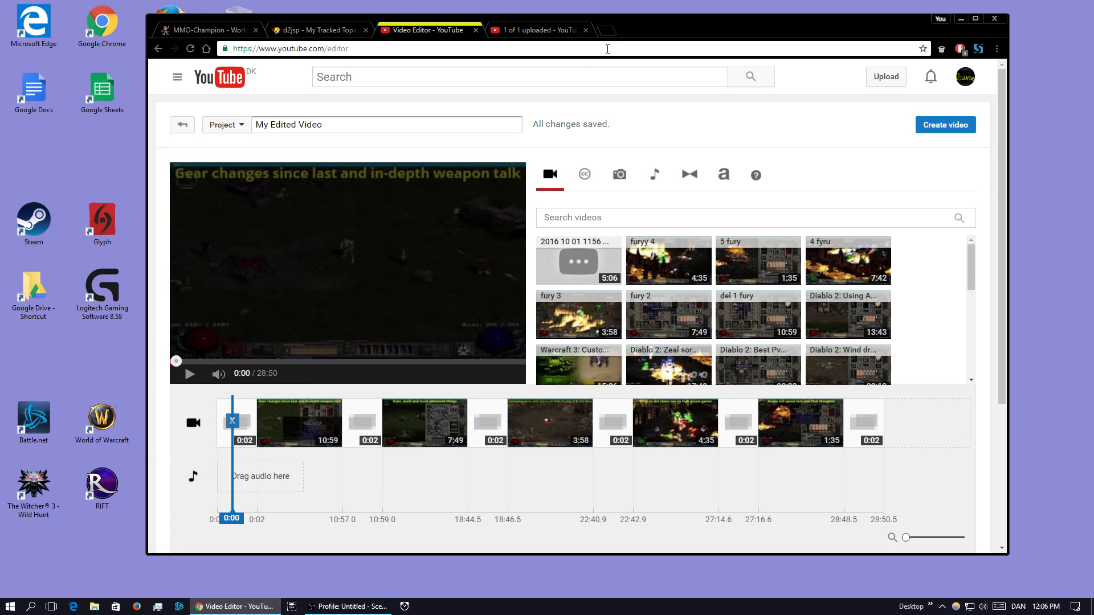
- Open the YouTube channel page in a new browser tab and go to its Creator Studio dashboard
click(608, 31)
click(632, 356)
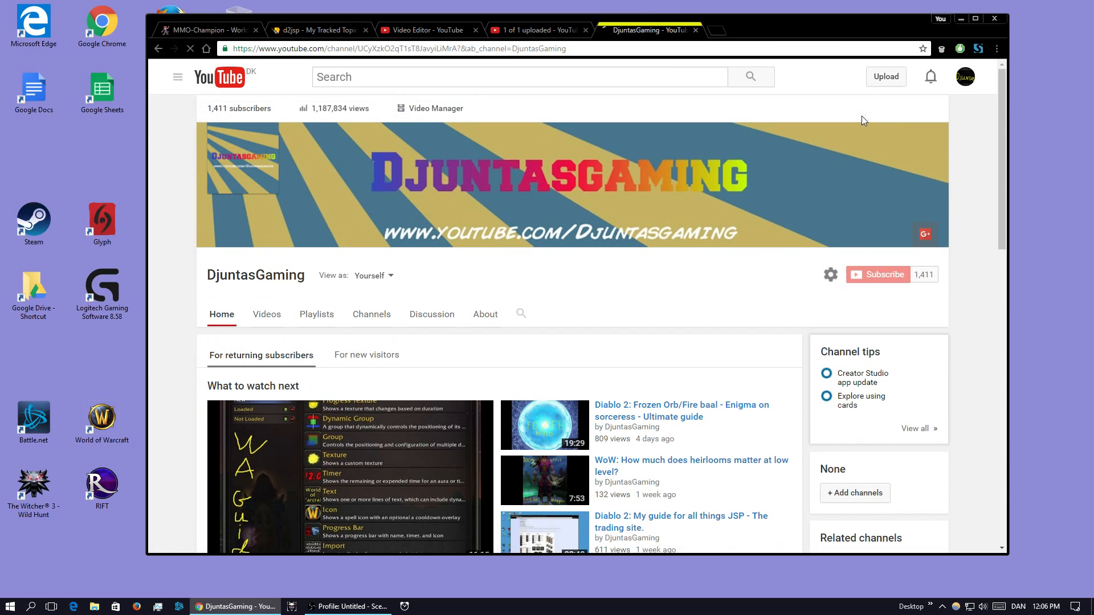
click(961, 78)
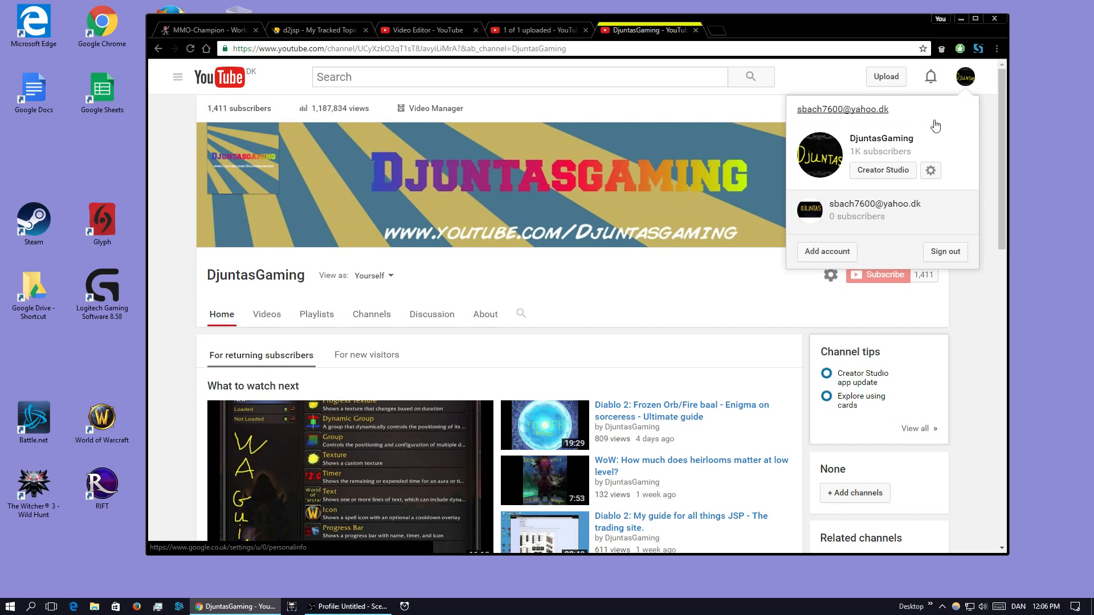
click(893, 170)
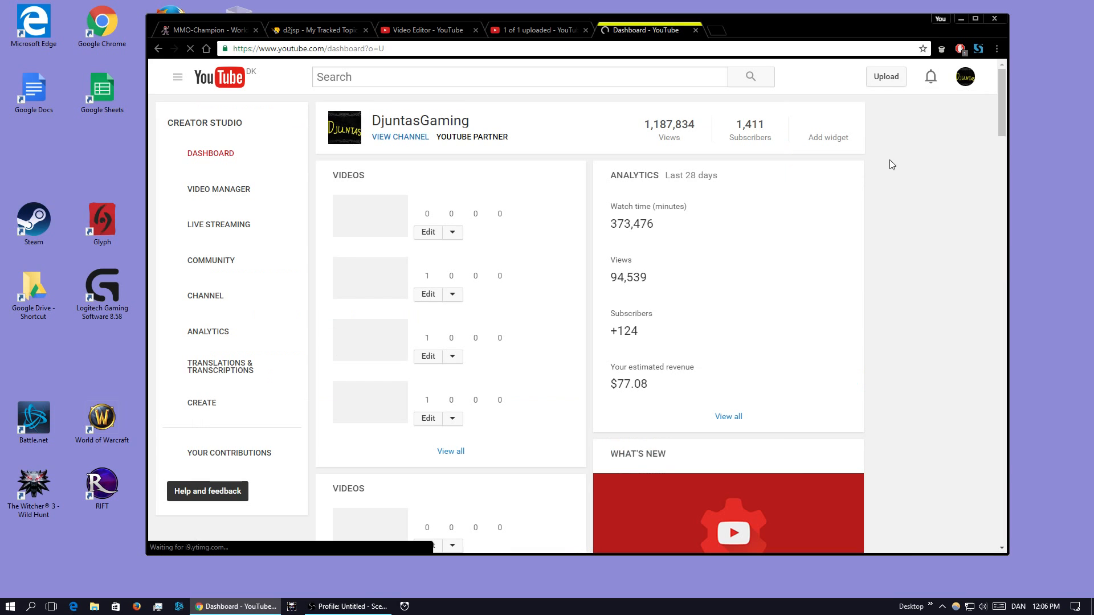
click(965, 84)
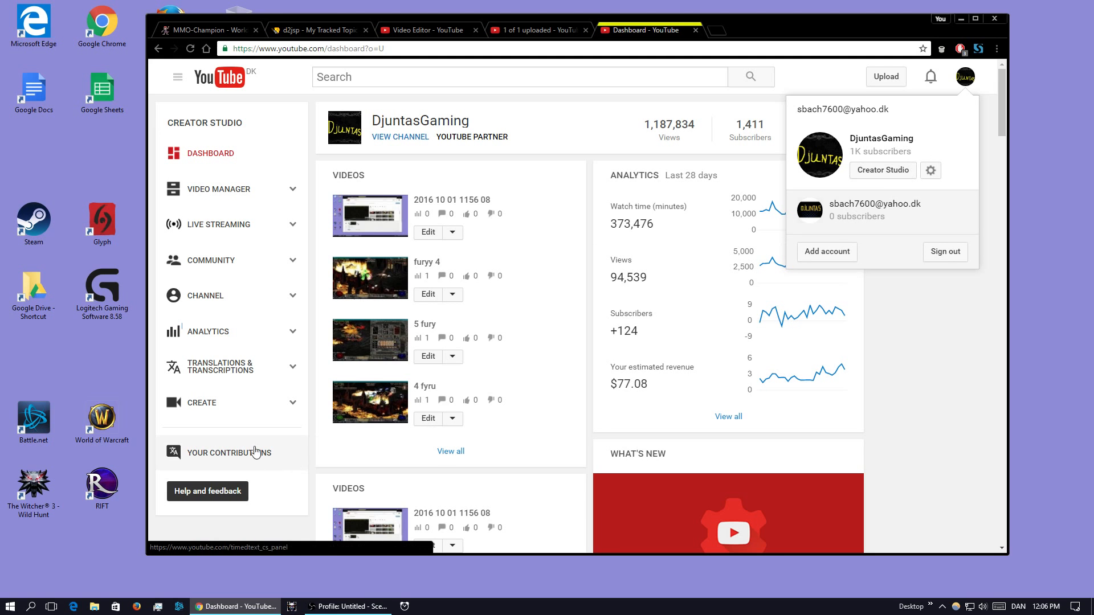
- Open the Video Editor from Creator Studio's Create section and pause the project preview
click(228, 404)
scroll(229, 407, down, 2)
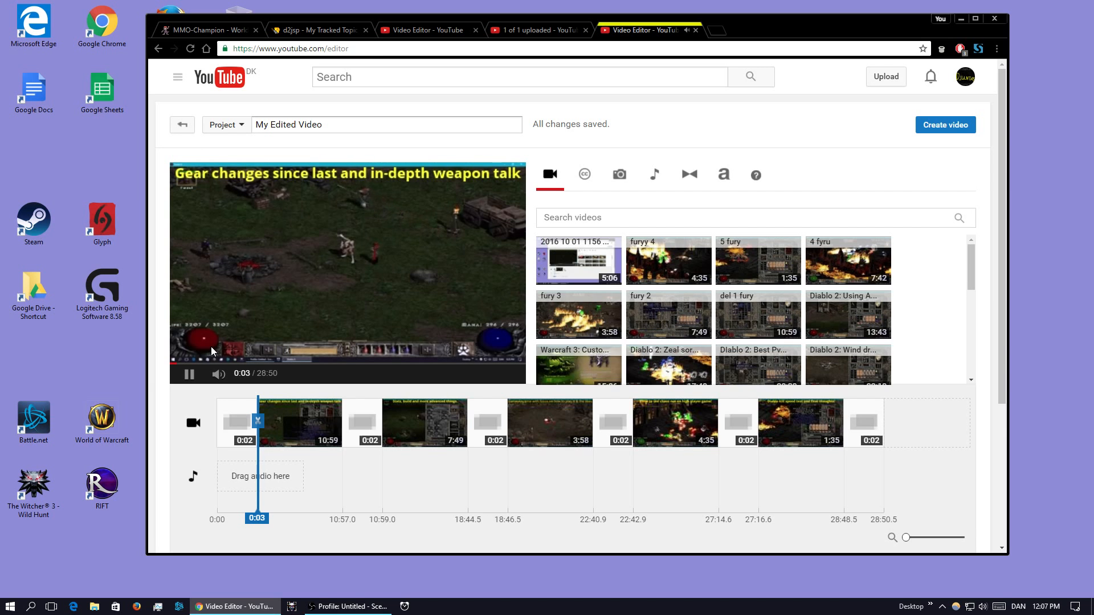
click(191, 377)
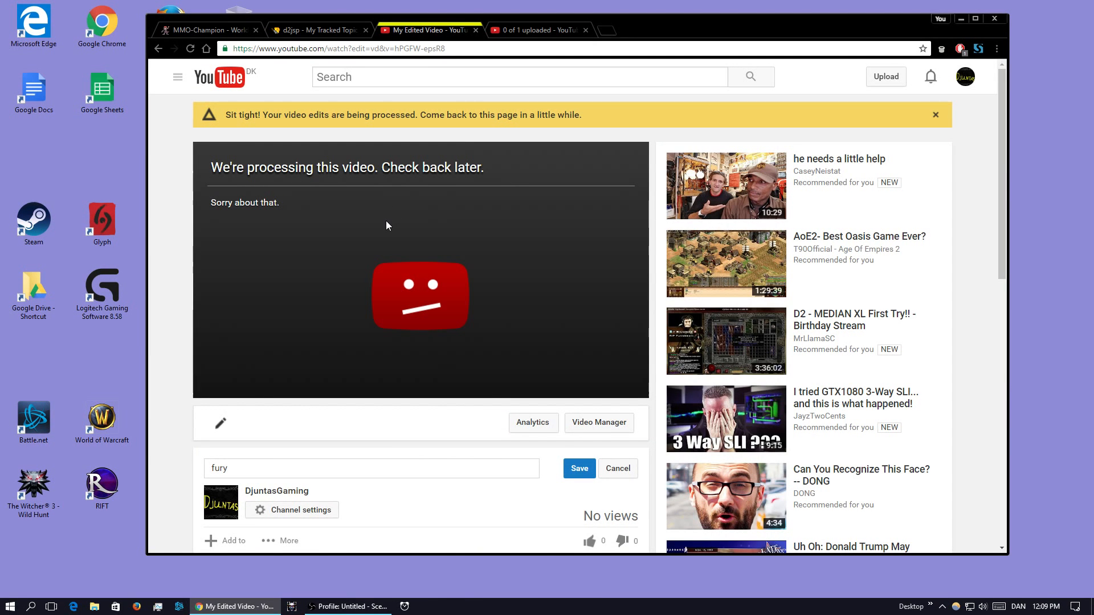
- Change the processing video's title from the watch page to "Diablo 2:" and save it
scroll(313, 302, down, 3)
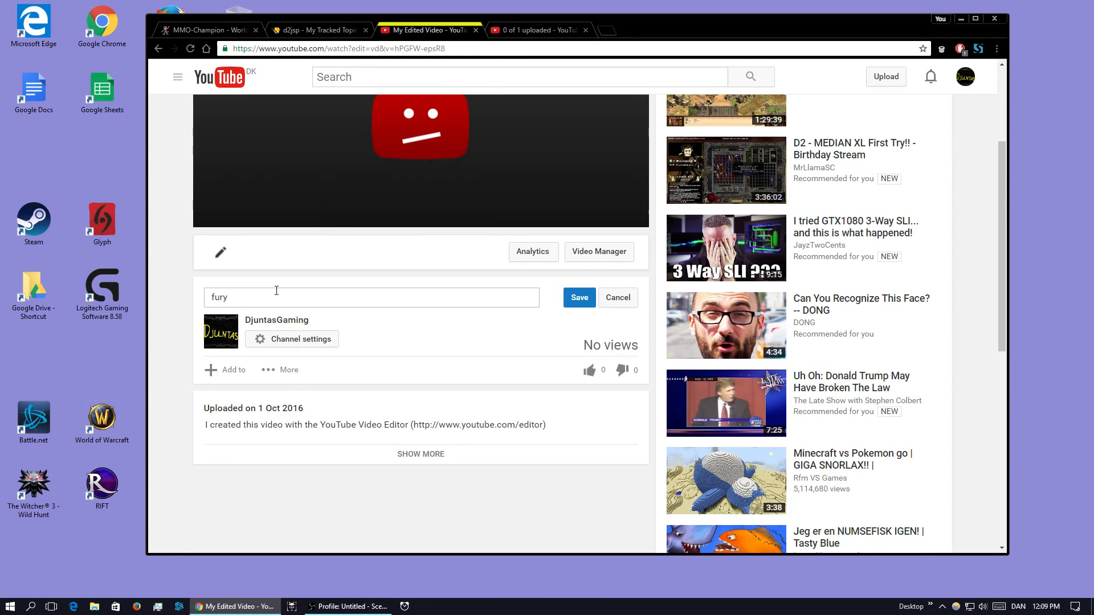
click(276, 291)
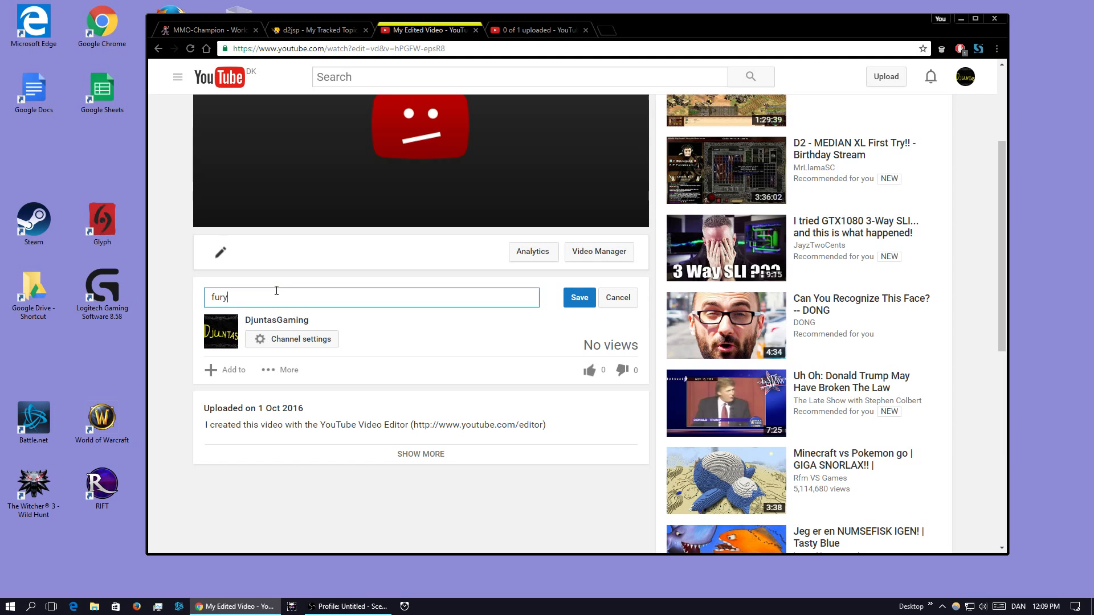
key(BackSpace)
key(BackSpace)
key(BackSpace)
key(BackSpace)
text(Dia)
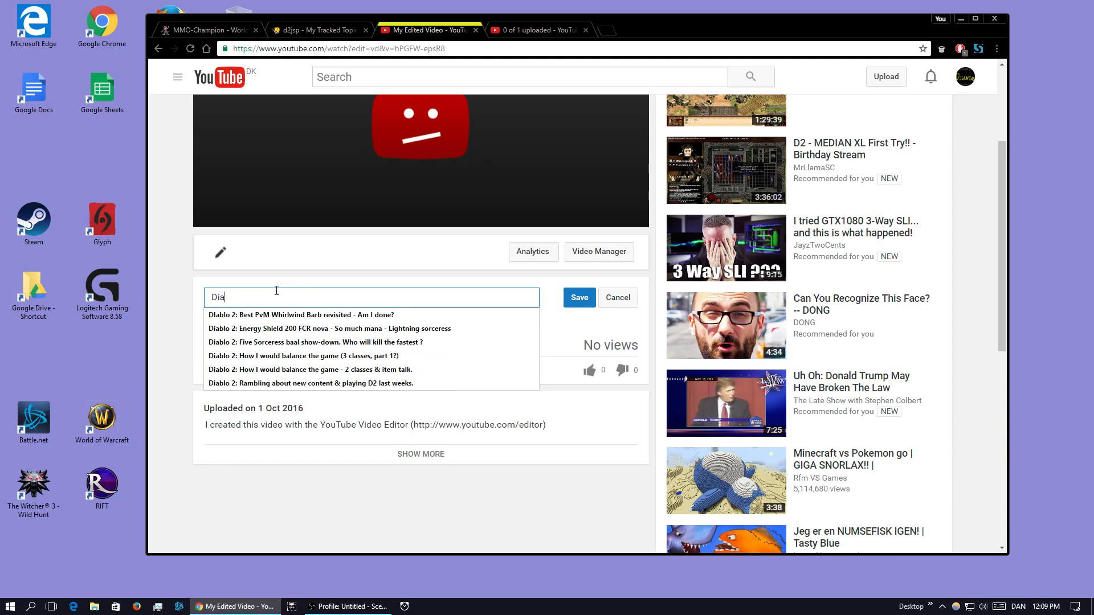
text(blo 2:)
click(183, 332)
click(245, 301)
text(:)
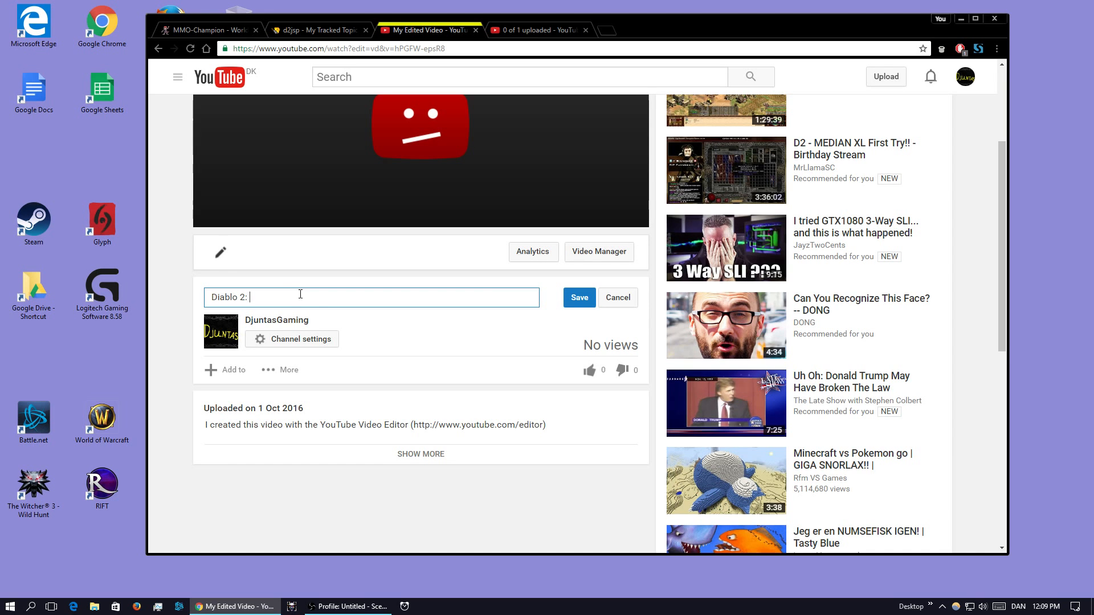
click(572, 298)
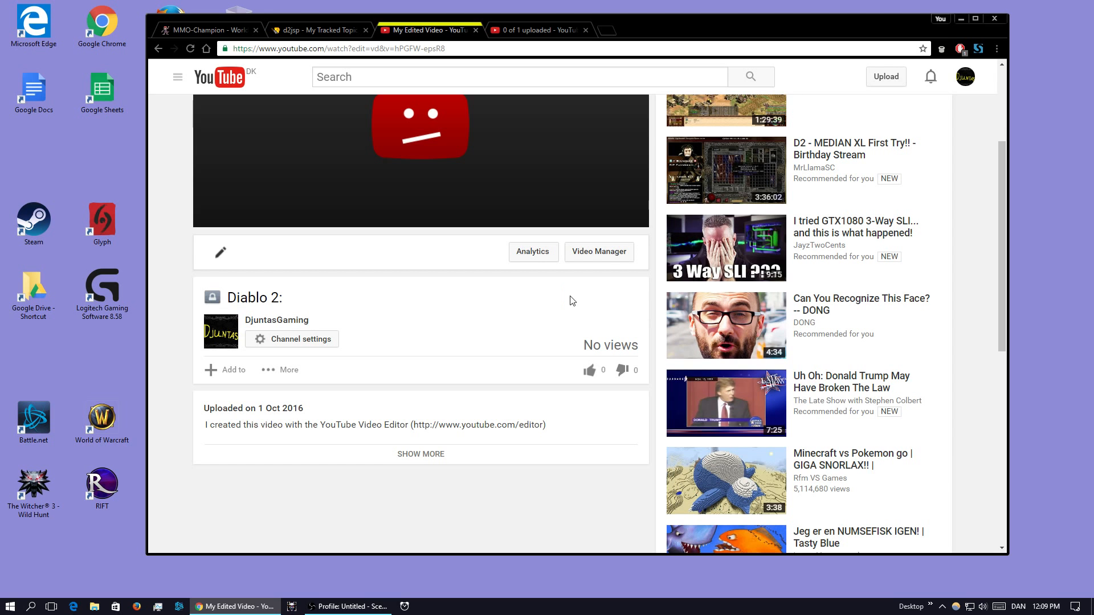
- Open the video's Info & Settings and turn on Monetise with ads
click(214, 253)
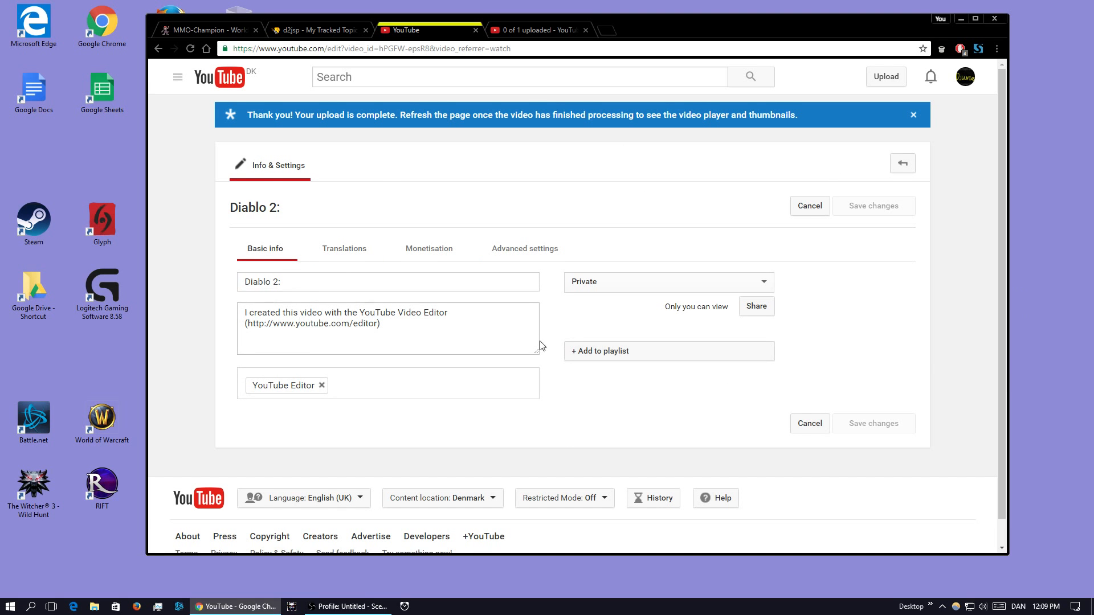
scroll(679, 340, down, 1)
scroll(678, 339, up, 1)
click(366, 262)
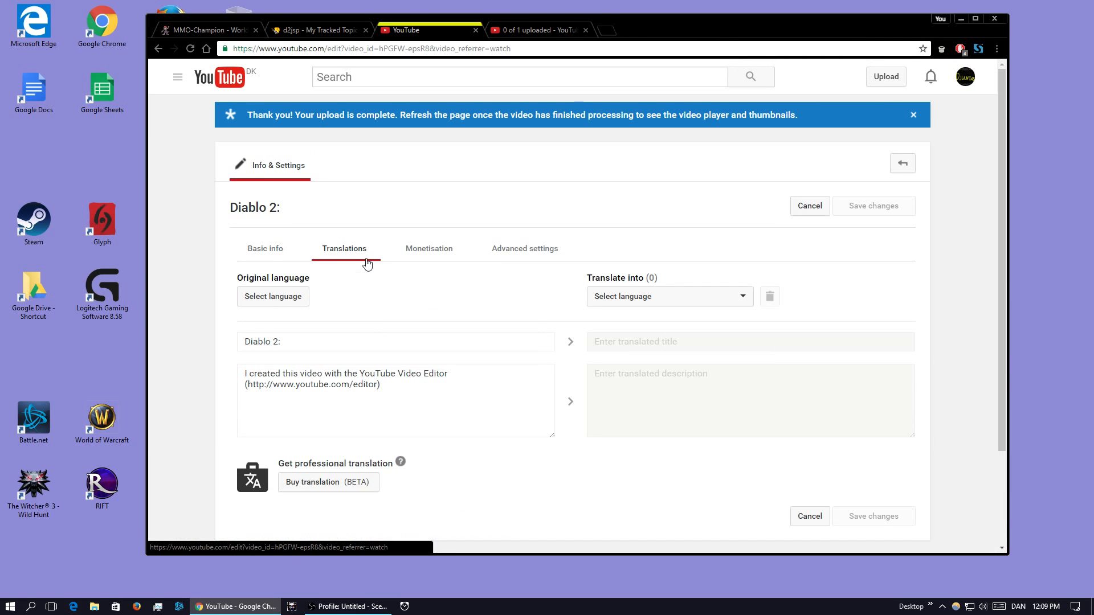
click(454, 257)
click(348, 278)
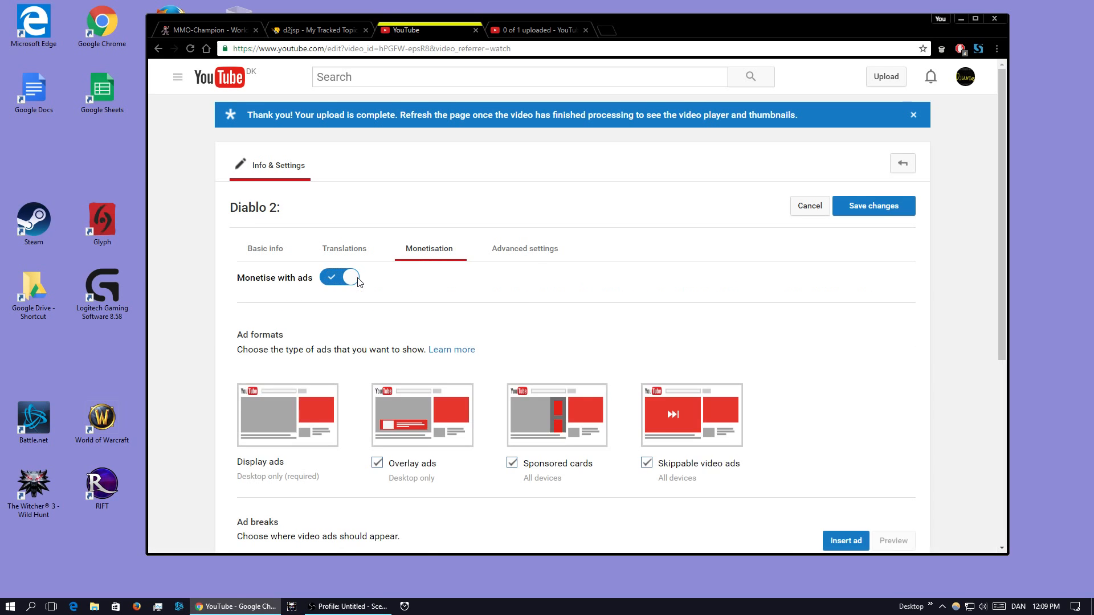
- Set the game title to Diablo II in the video's advanced settings, keeping the Gaming category
click(550, 250)
click(621, 330)
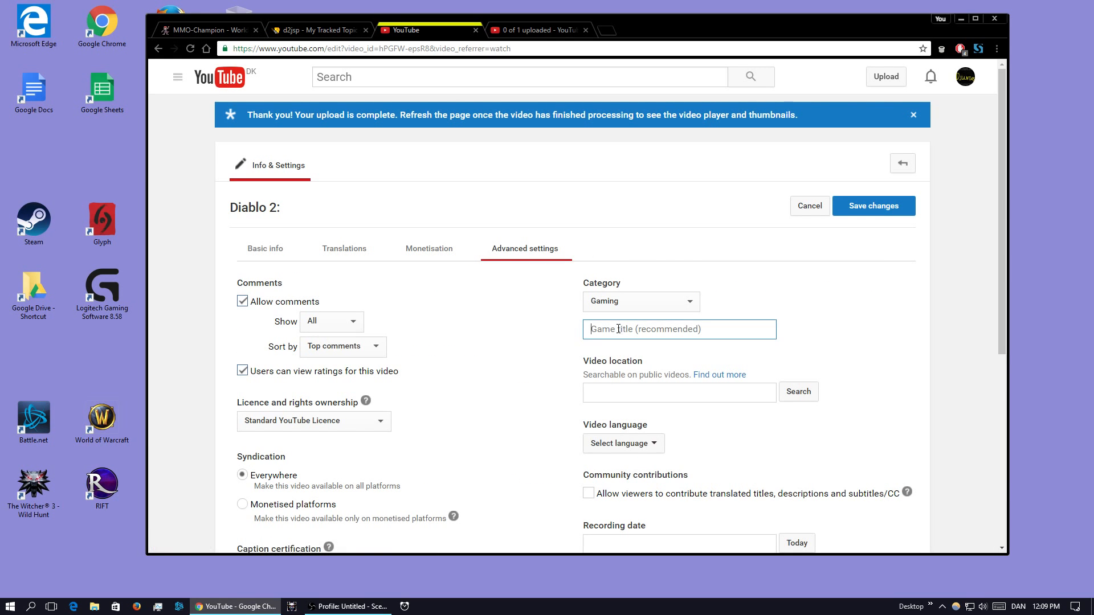
text(dia)
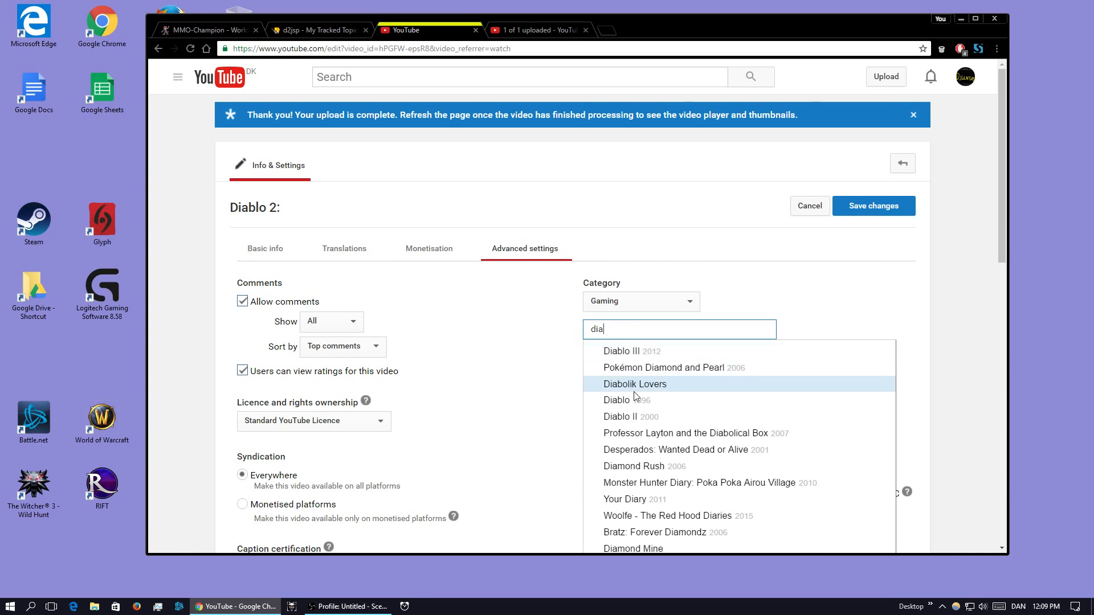
click(644, 416)
scroll(791, 251, down, 5)
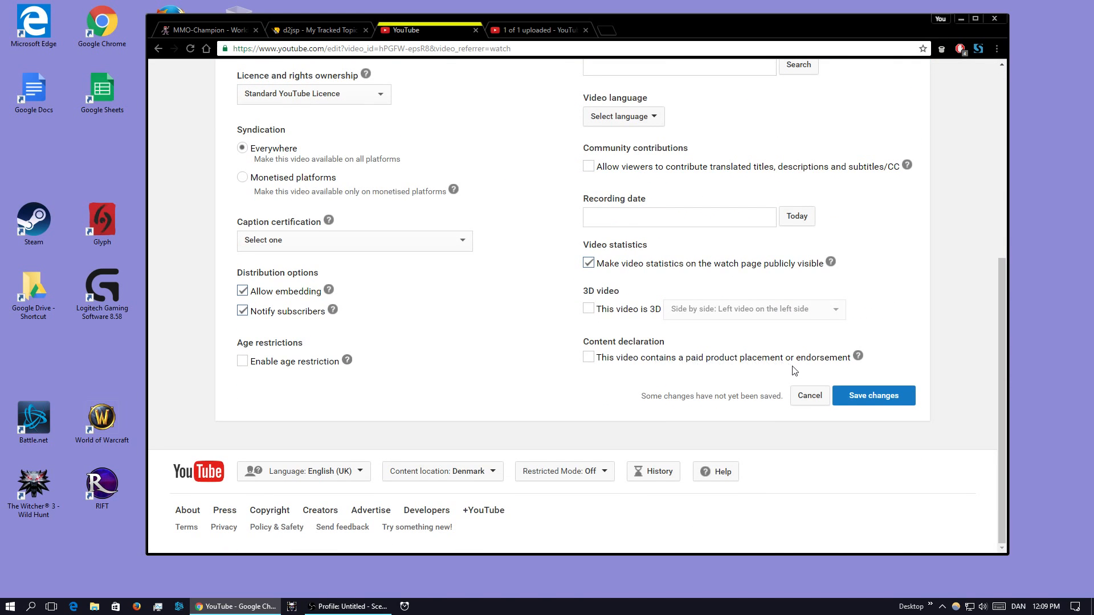
- Set the video's recording date to today, 1 October 2016, and save the advanced settings
click(797, 217)
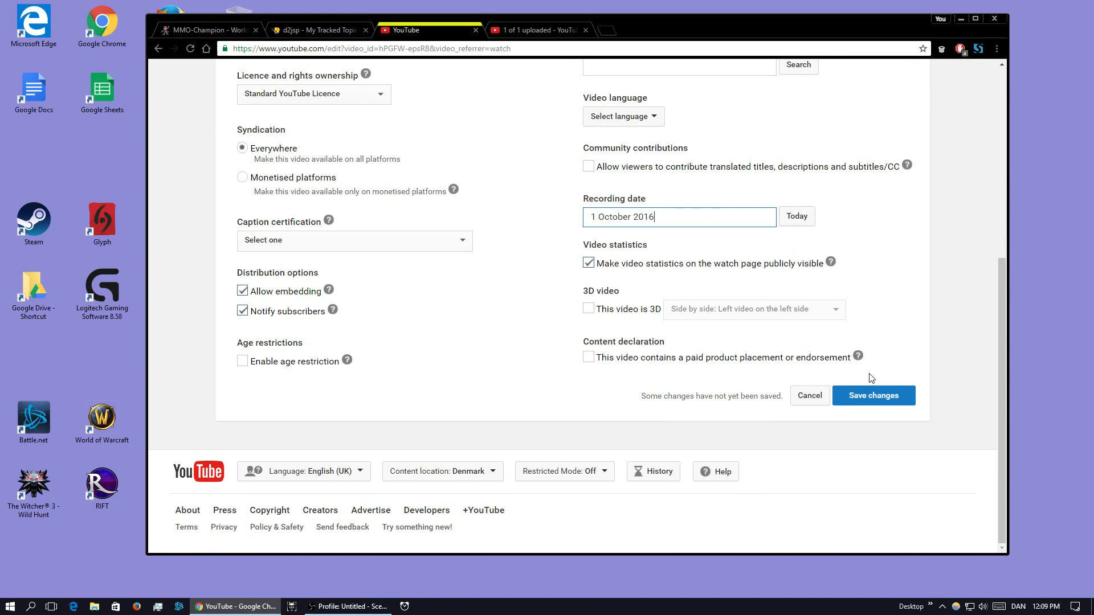
click(875, 403)
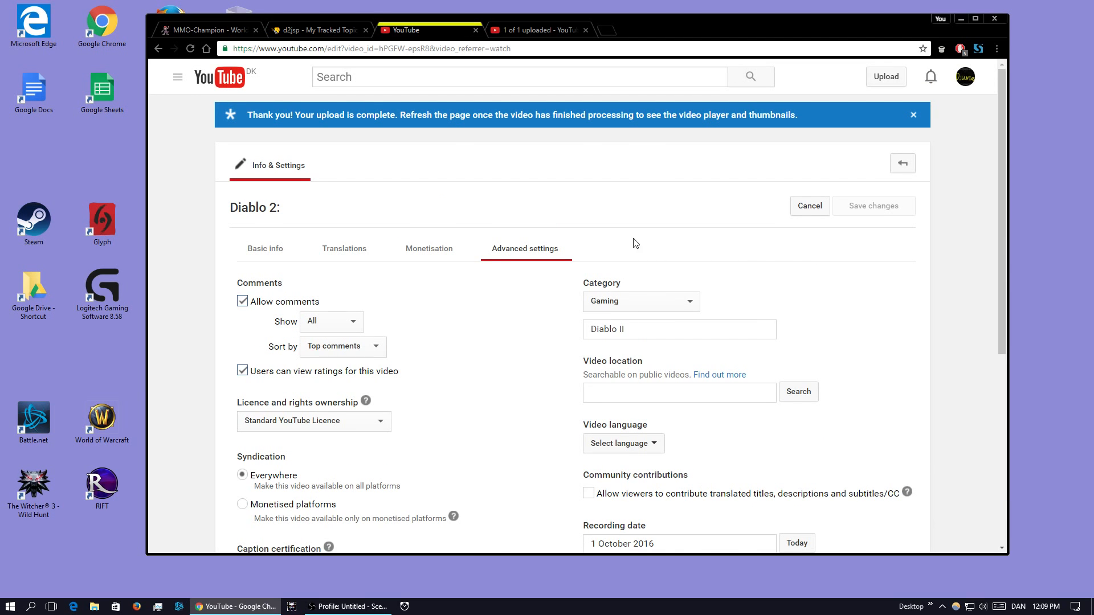
- Review the video's translation settings, including the original language and translated title and description fields
click(363, 255)
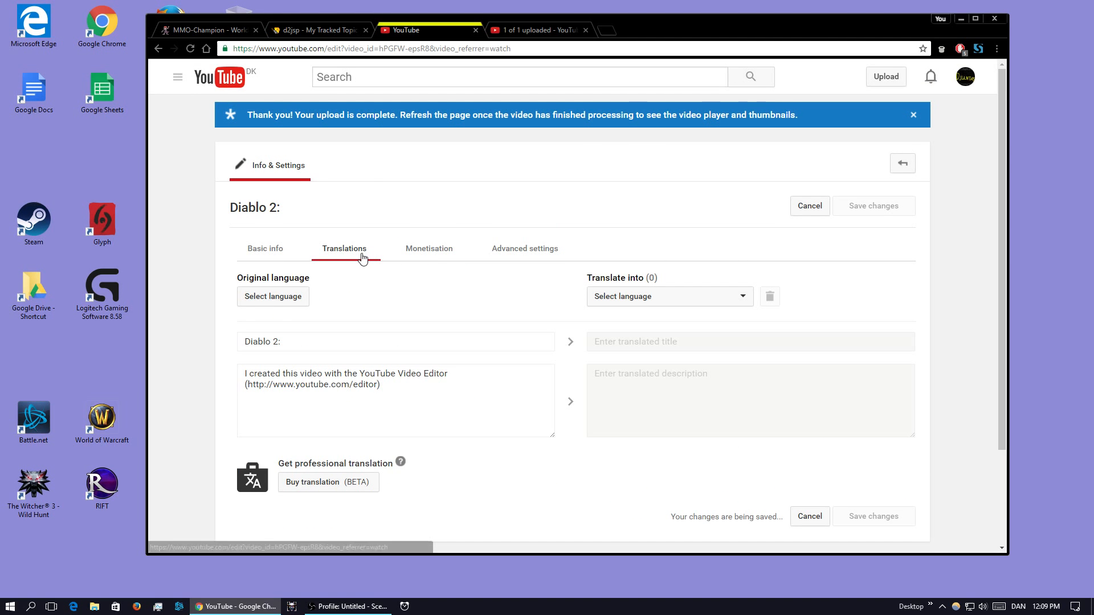
scroll(363, 260, down, 2)
scroll(513, 268, up, 2)
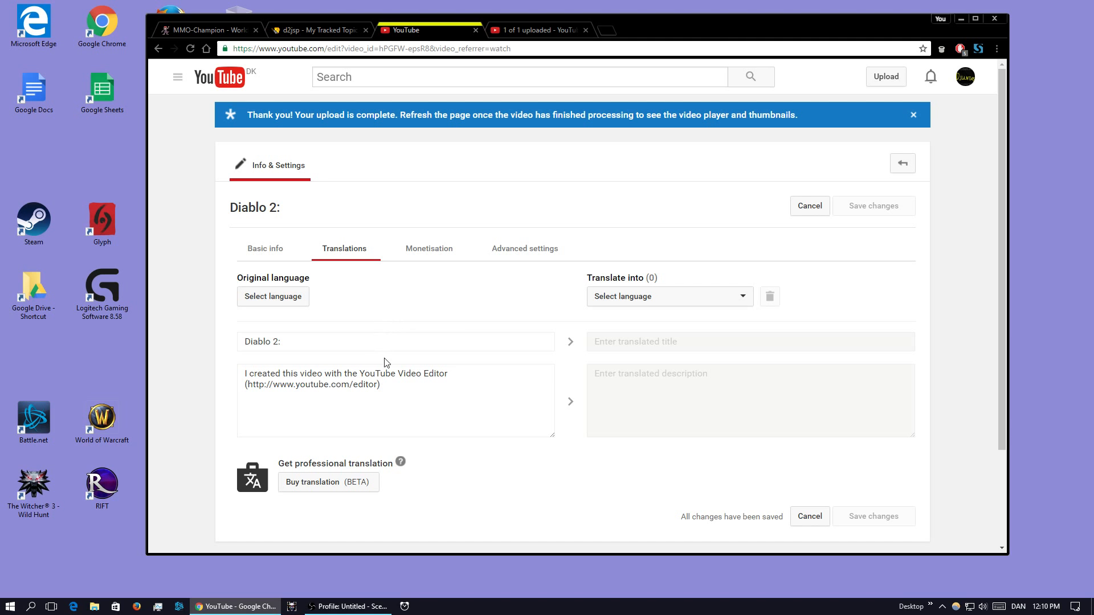
- Replace the video's description in the basic info with "asd" and save the changes
click(265, 248)
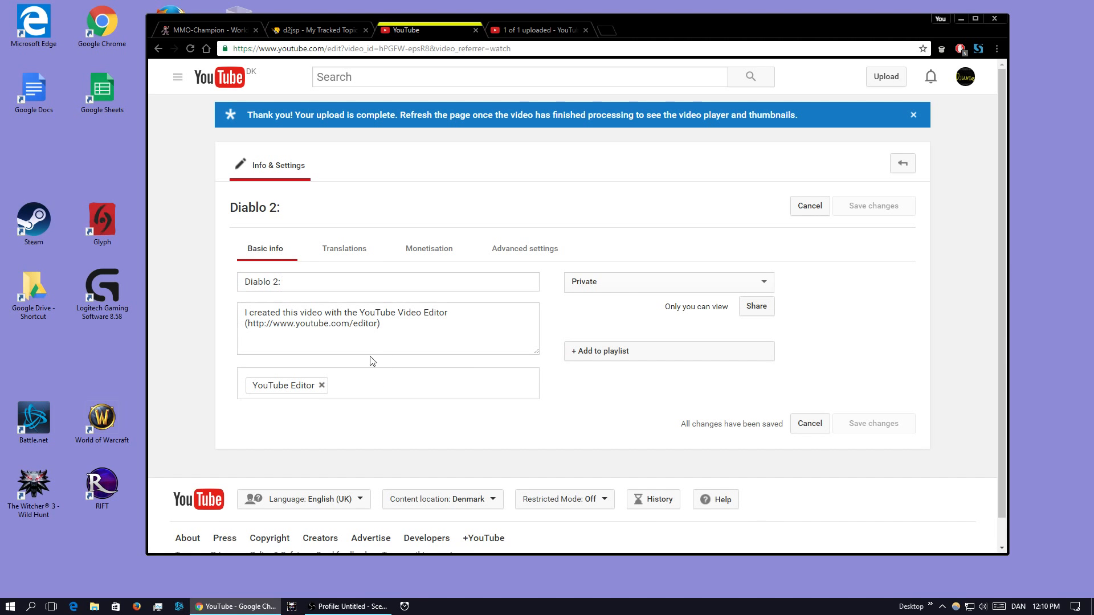
click(408, 317)
key(ctrl+a)
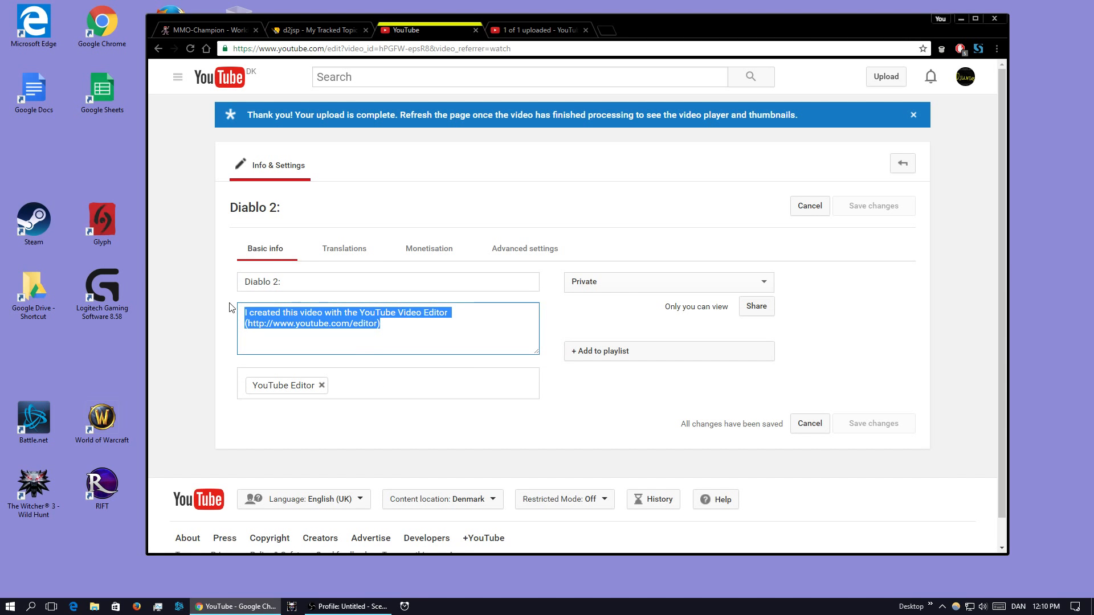
key(BackSpace)
text(asd)
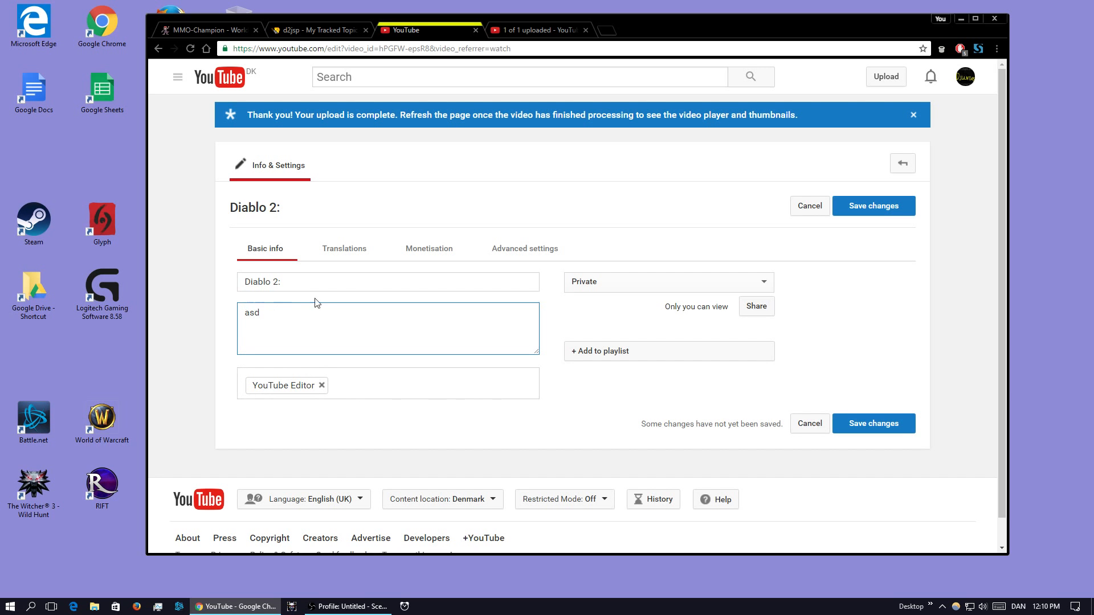
key(Tab)
click(289, 325)
click(850, 424)
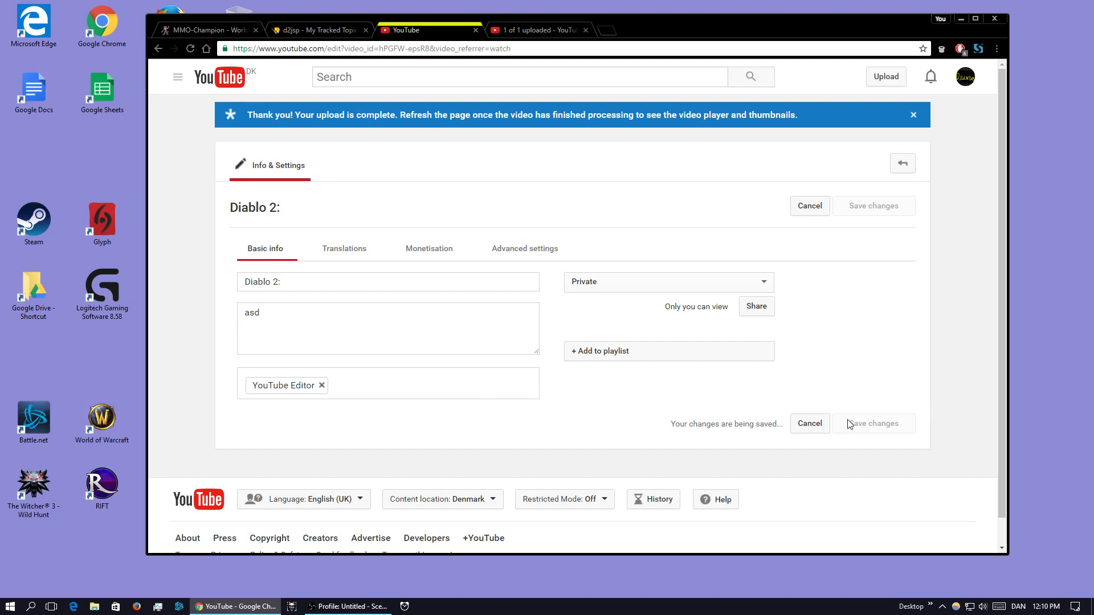
- Replace the "YouTube Editor" tag with "Djuntasgaming" and save the changes
click(322, 385)
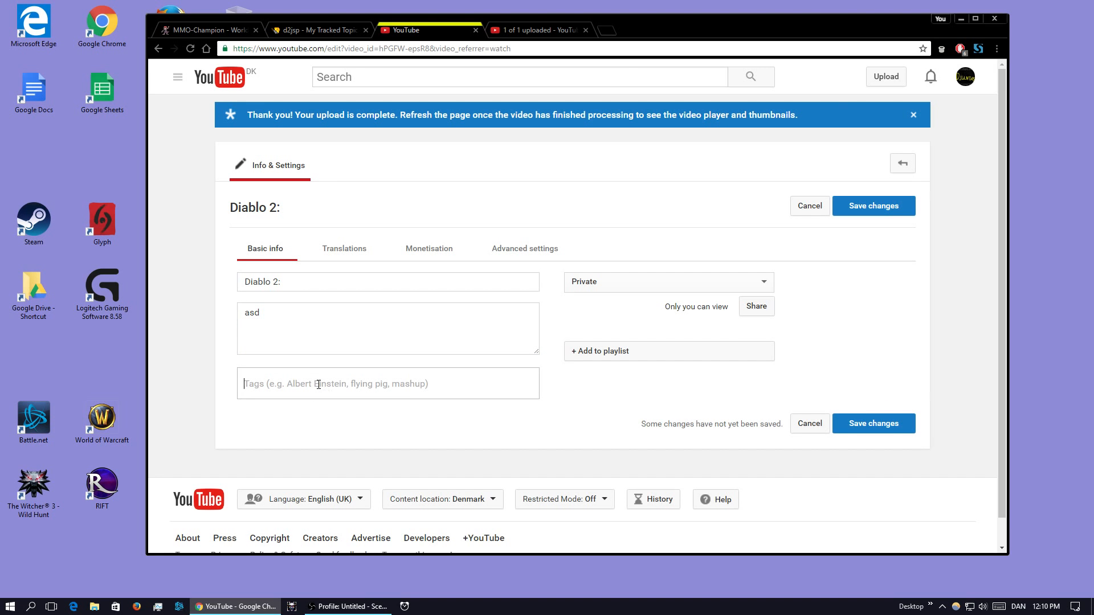
text(Djunta)
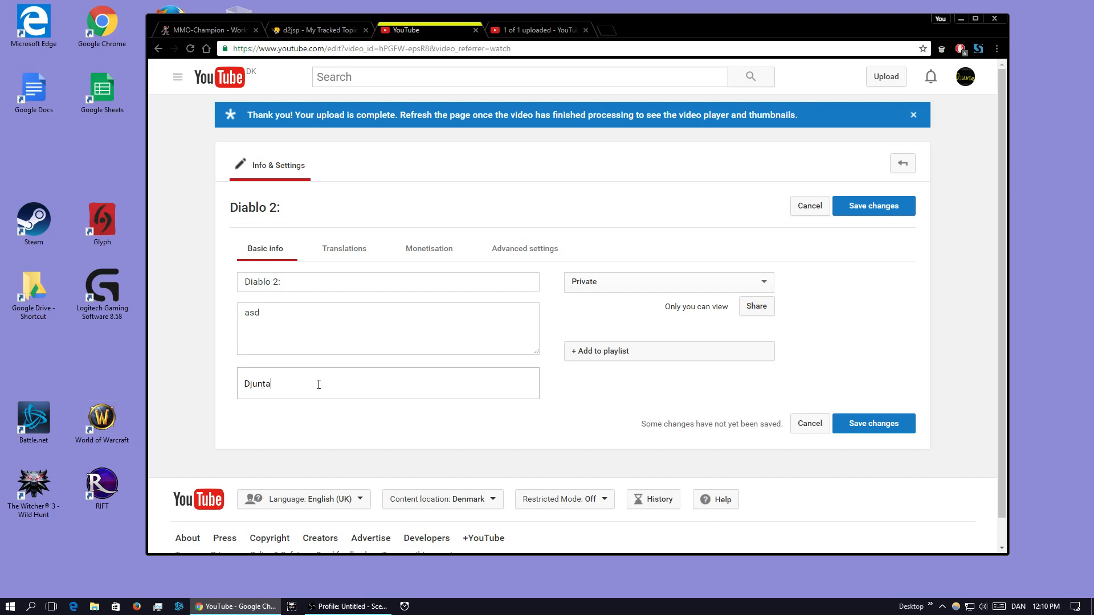
key(Return)
click(874, 424)
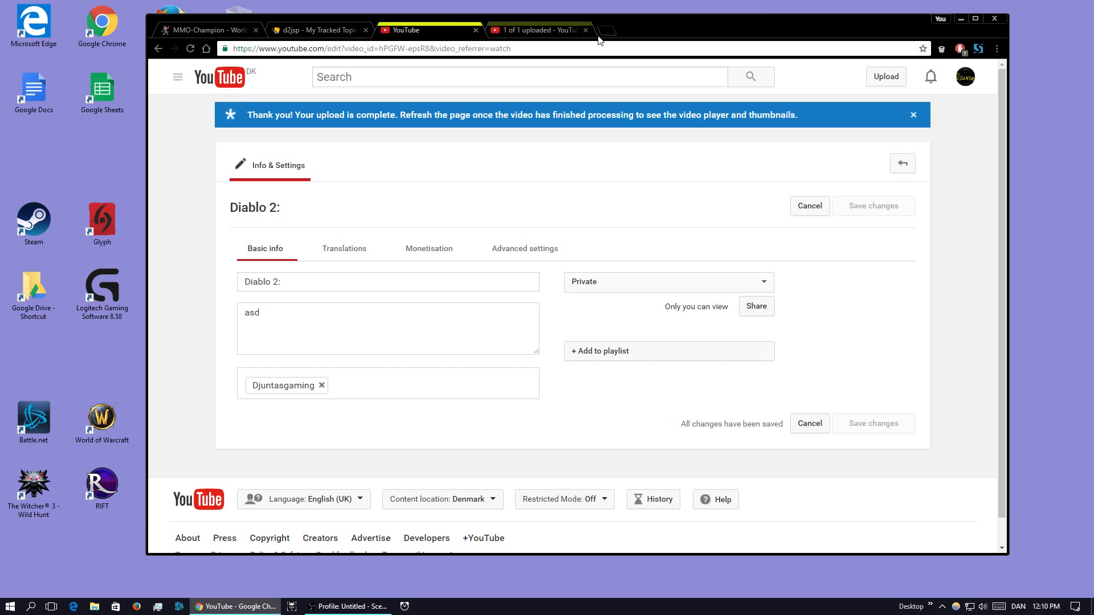
- Open the Info & Settings of the channel's Frozen Orb/Fire baal video in a new tab and examine its tags
click(606, 29)
click(648, 359)
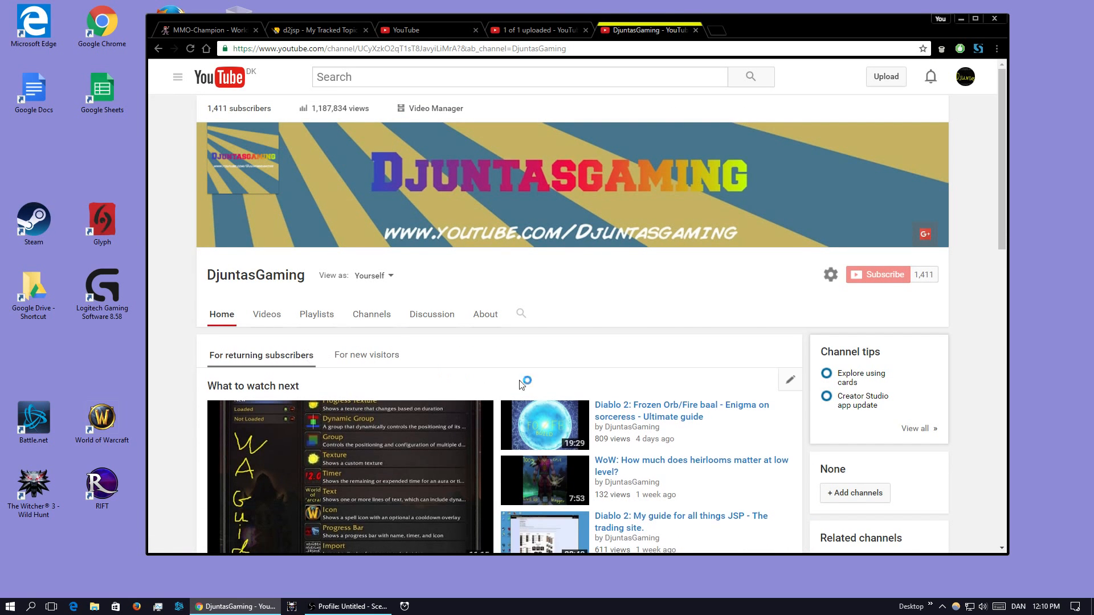
click(561, 405)
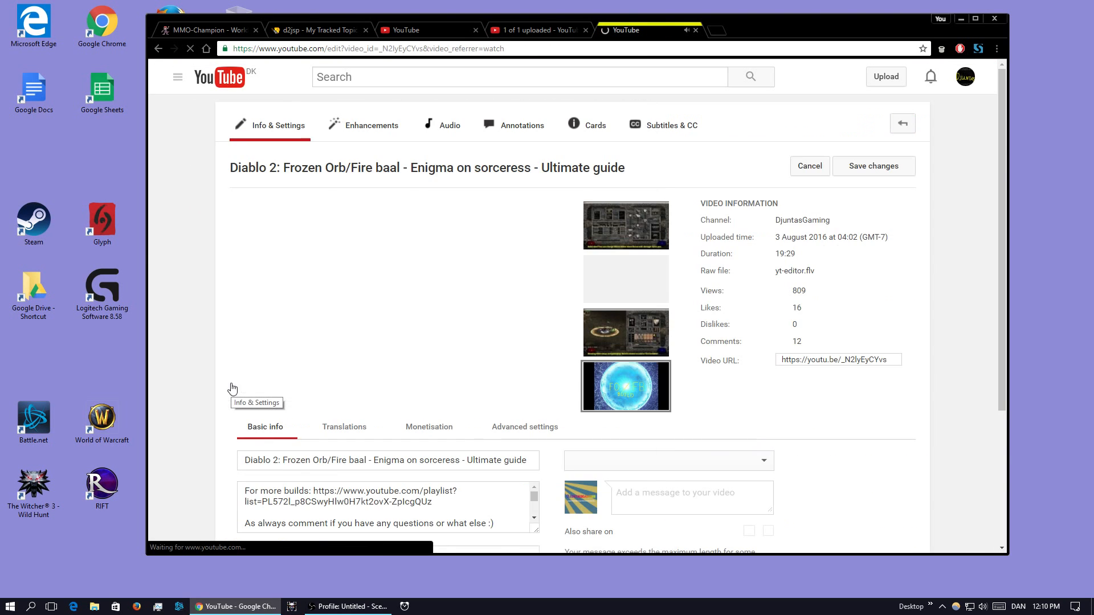
scroll(232, 384, down, 5)
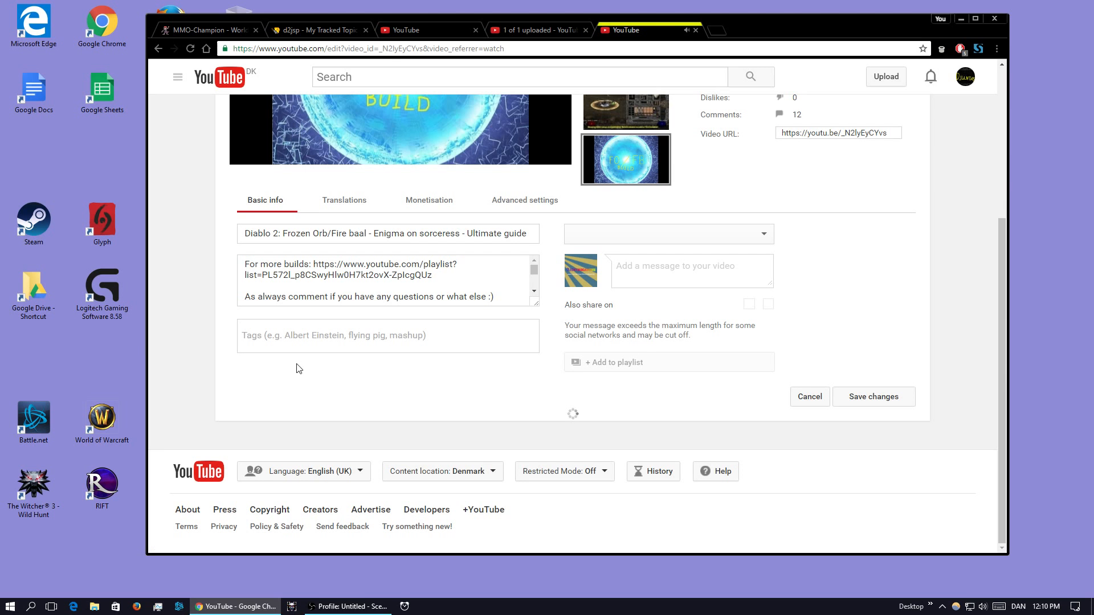
scroll(302, 233, down, 2)
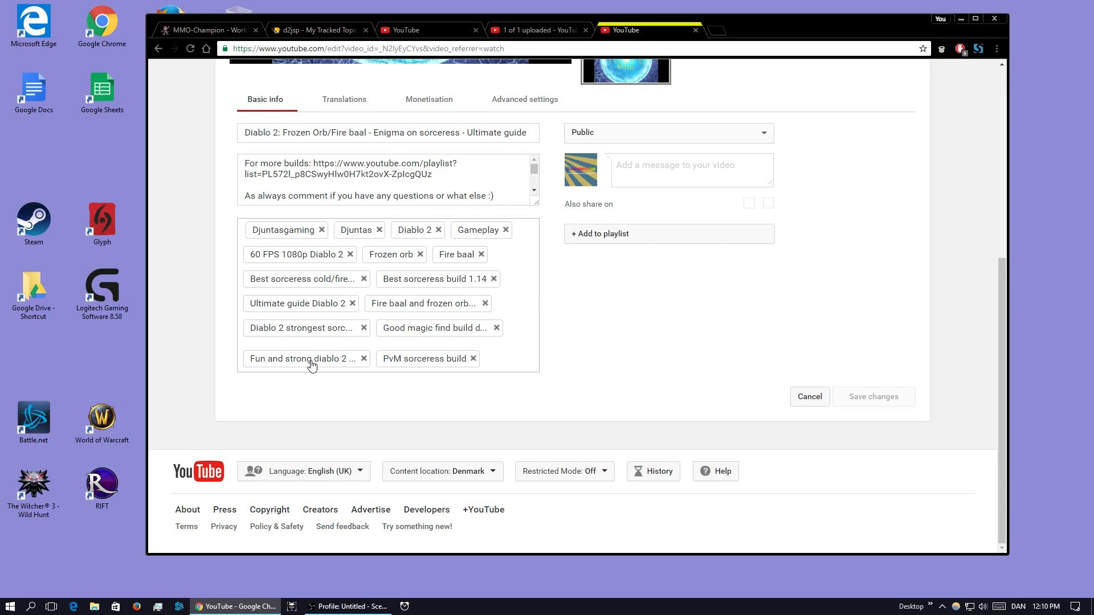
scroll(620, 102, up, 6)
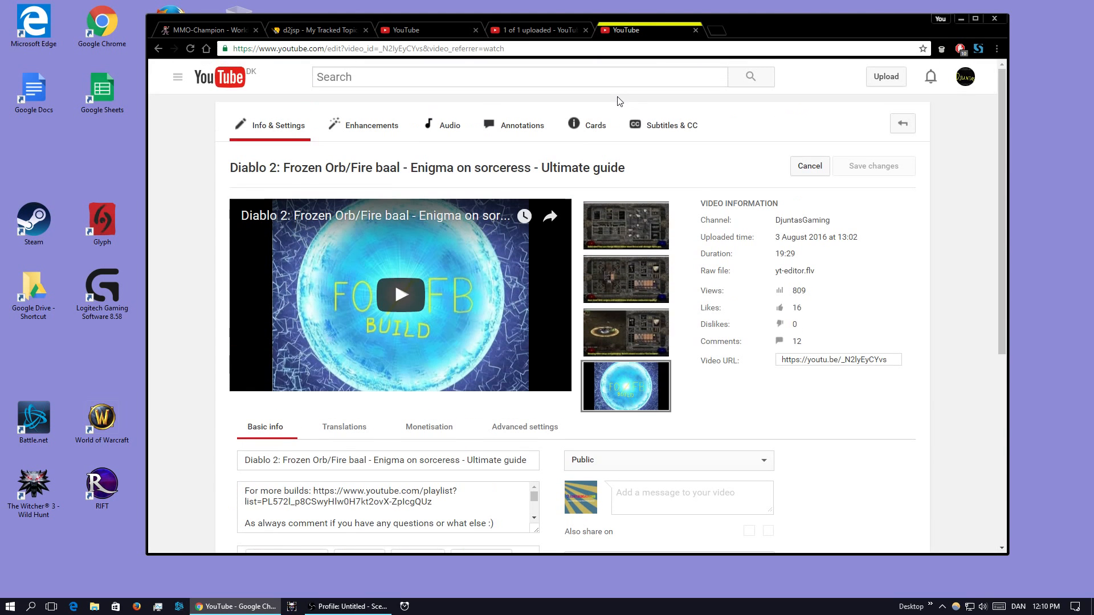
- Search Google in a new tab for "sorceress pvm build diablo 2" and look through the results
click(715, 33)
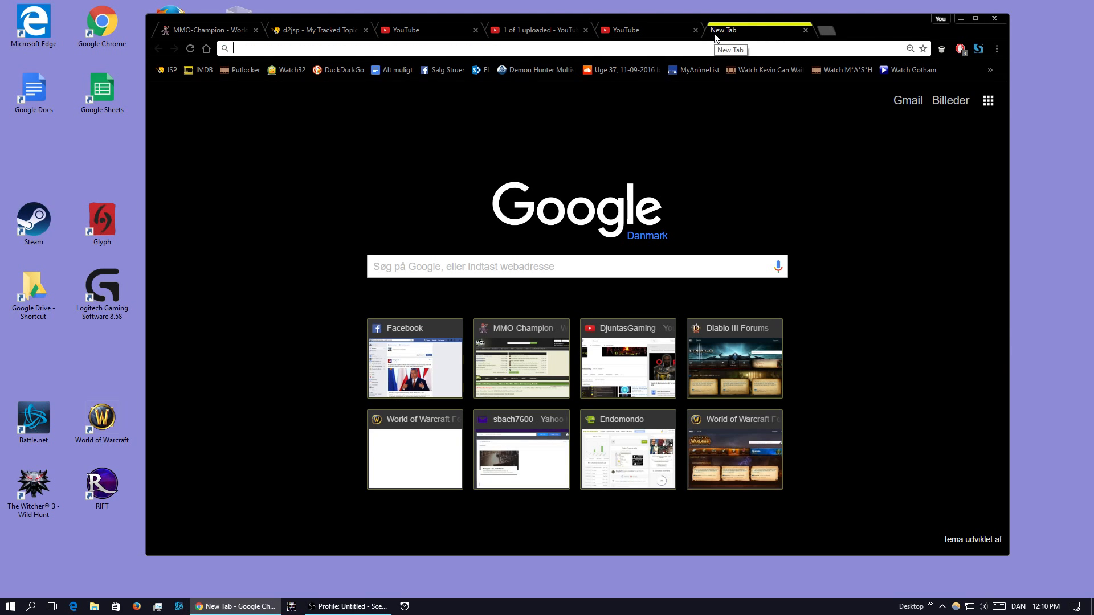
text(so)
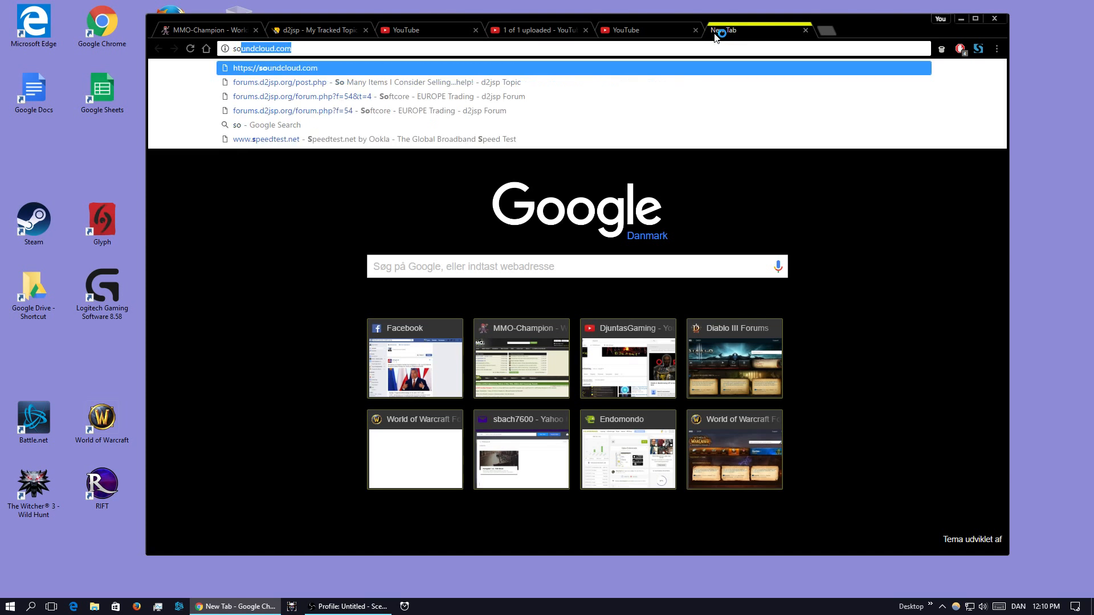
text(rceress pvm build)
key(Down)
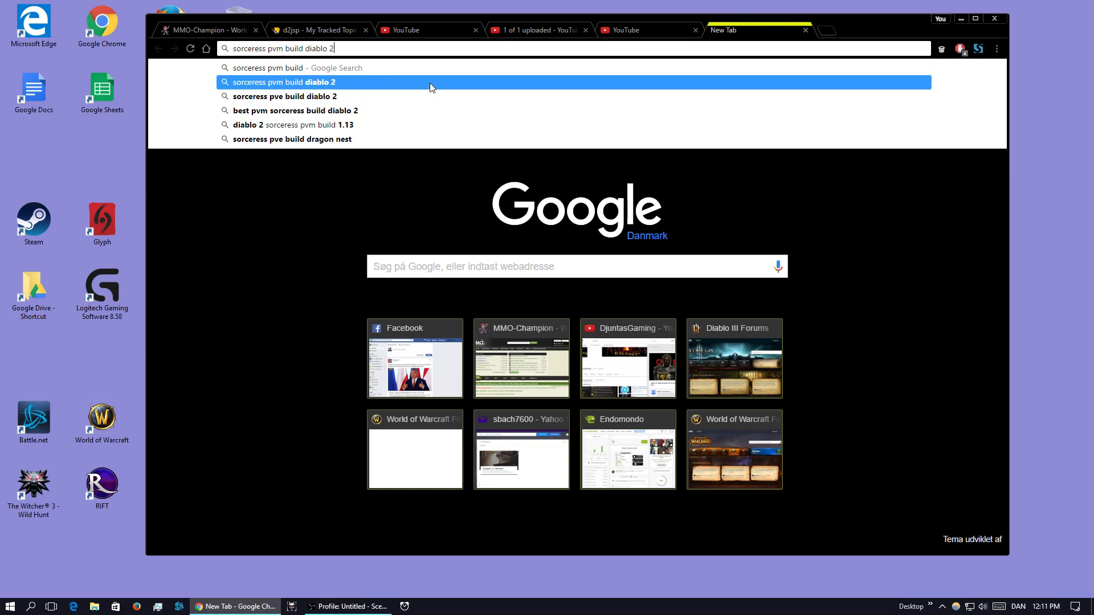
key(Return)
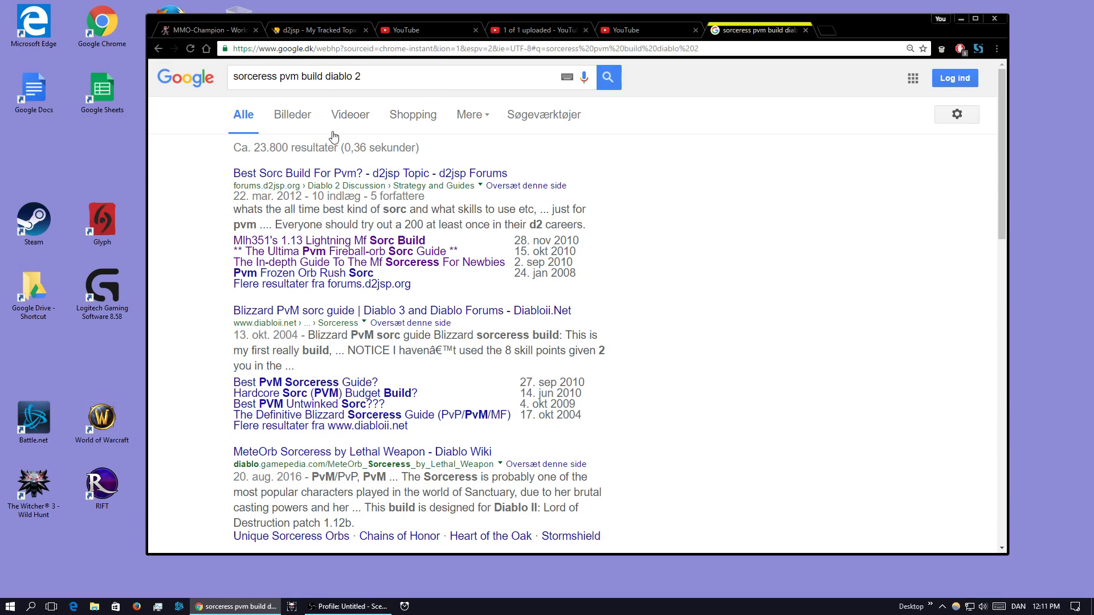
scroll(330, 137, down, 15)
scroll(328, 135, up, 5)
scroll(328, 135, up, 3)
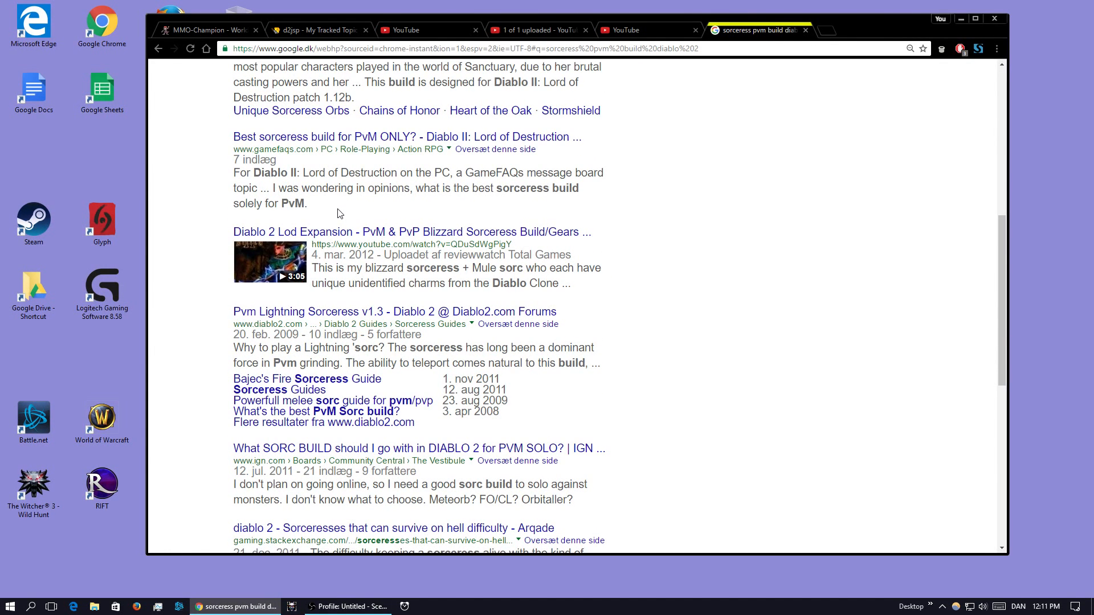
scroll(340, 213, up, 7)
- Restrict the Google search to videos and look through the results for the channel's own uploads
click(355, 116)
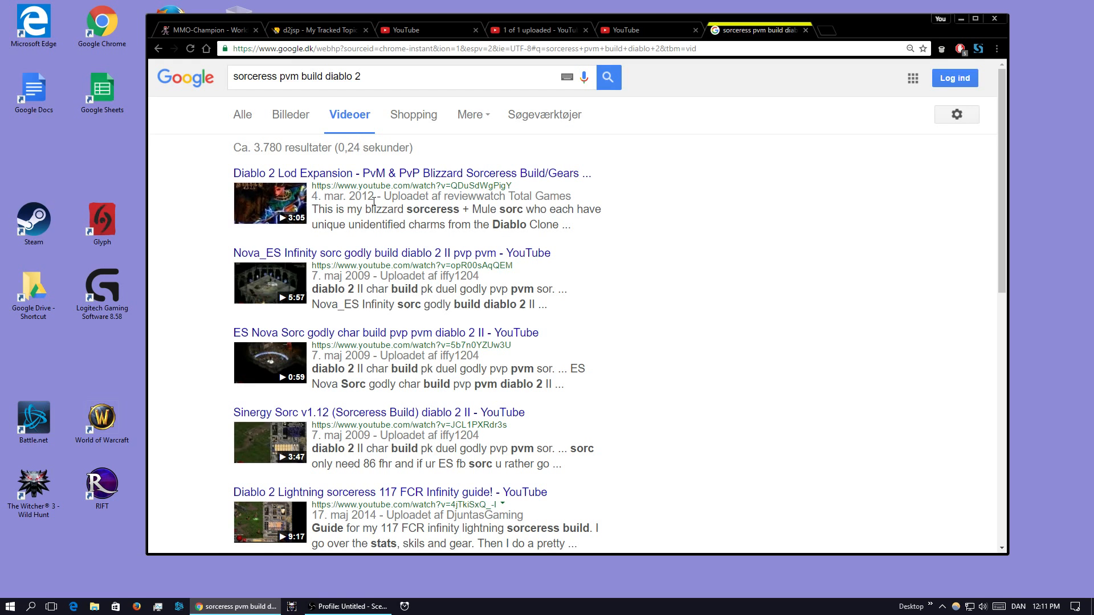
scroll(374, 202, down, 4)
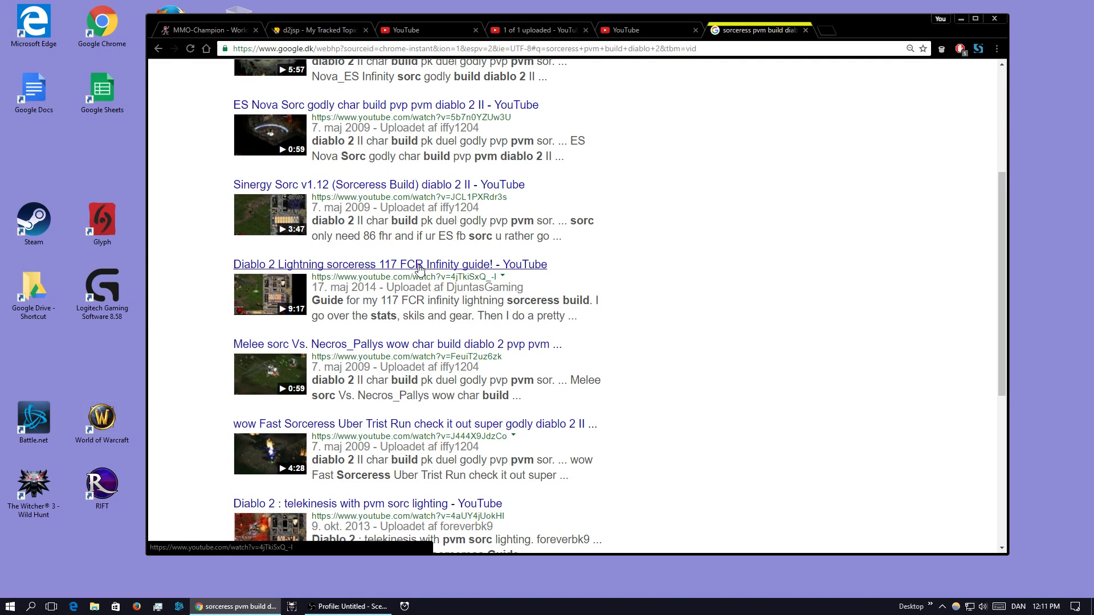
scroll(420, 268, down, 3)
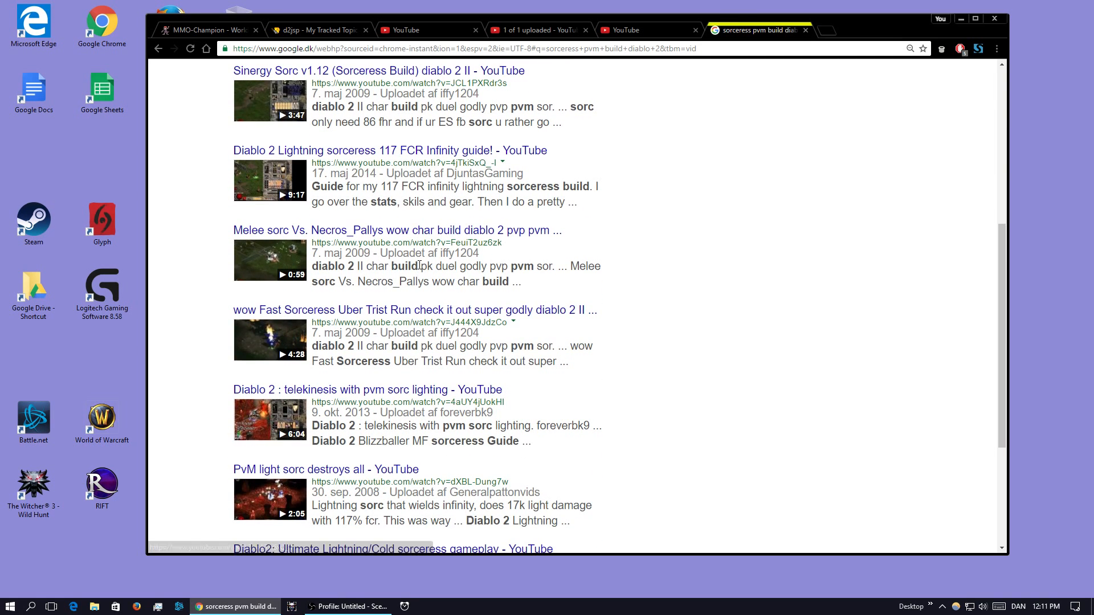
scroll(420, 268, down, 3)
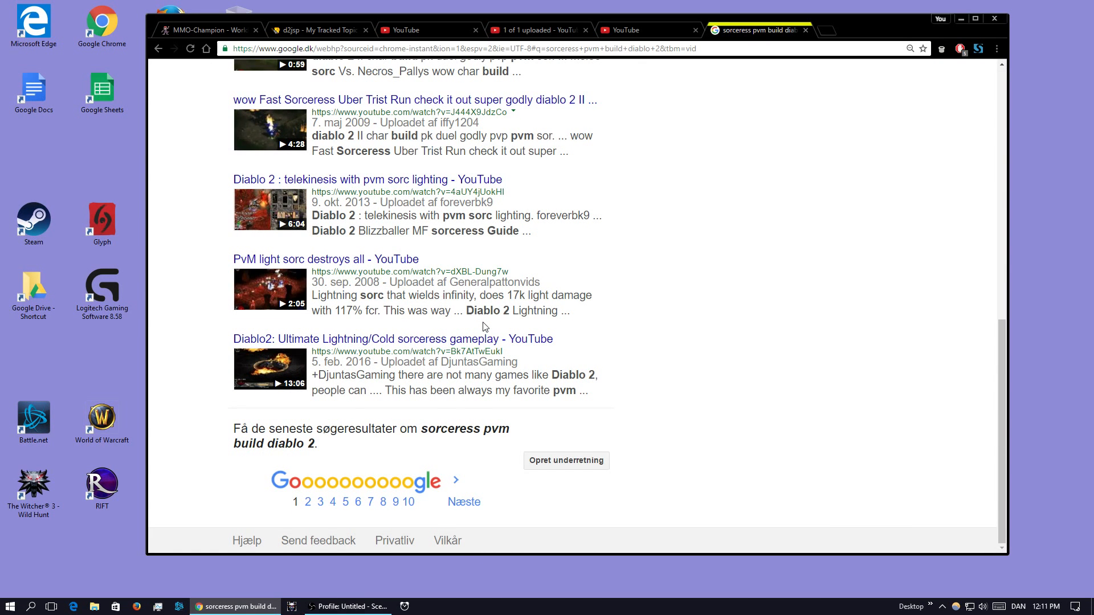
scroll(485, 326, up, 6)
scroll(485, 326, down, 5)
scroll(483, 326, up, 9)
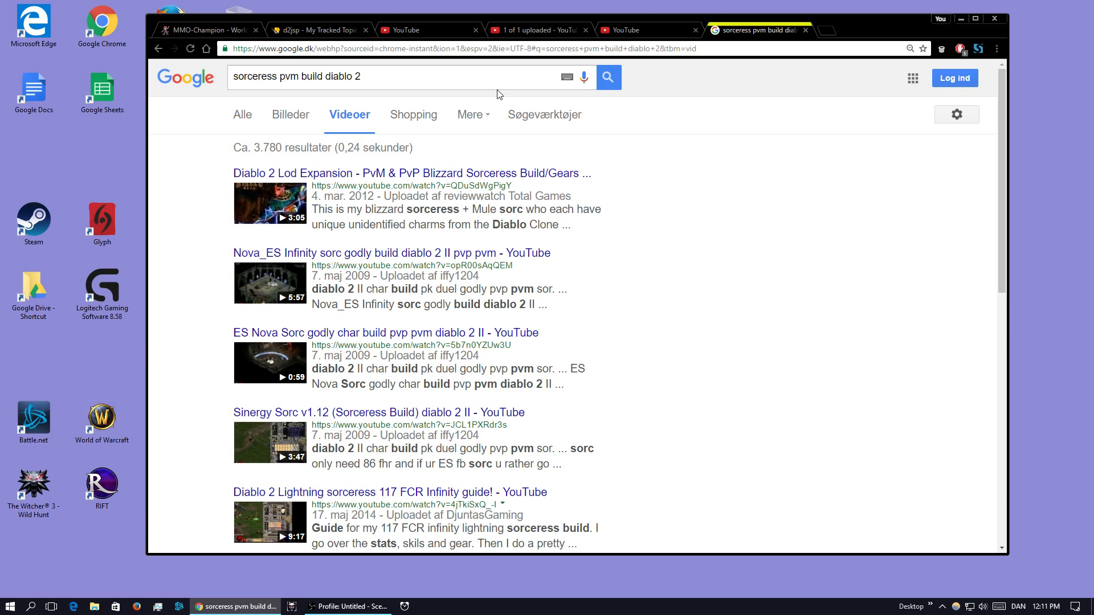
- Return to the DjuntasGaming channel page from the Frozen Orb video's settings and look through its upload and playlist sections
click(438, 35)
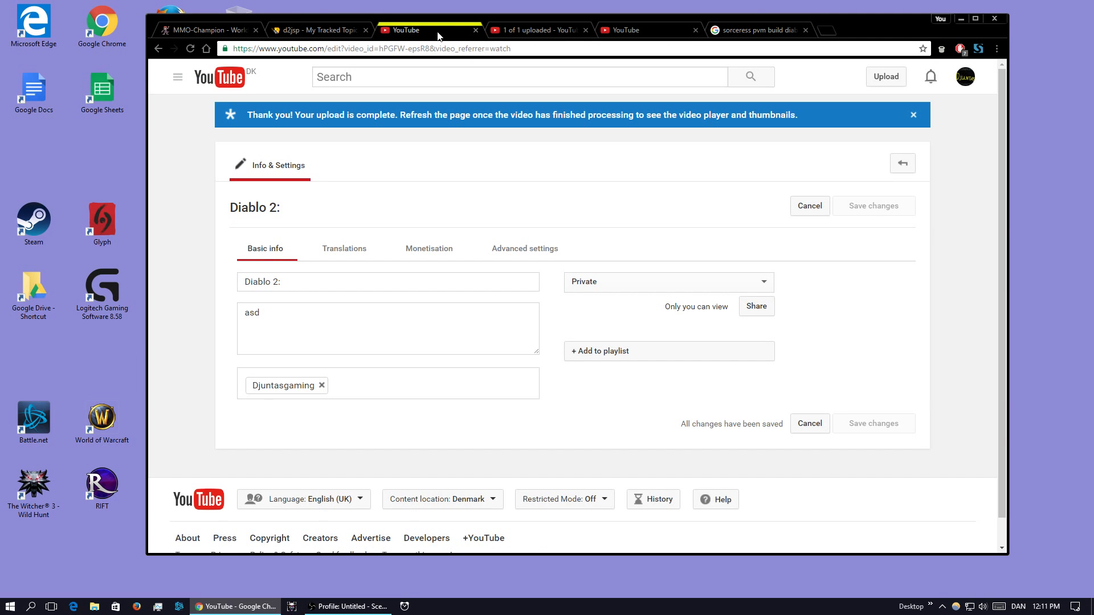
click(638, 27)
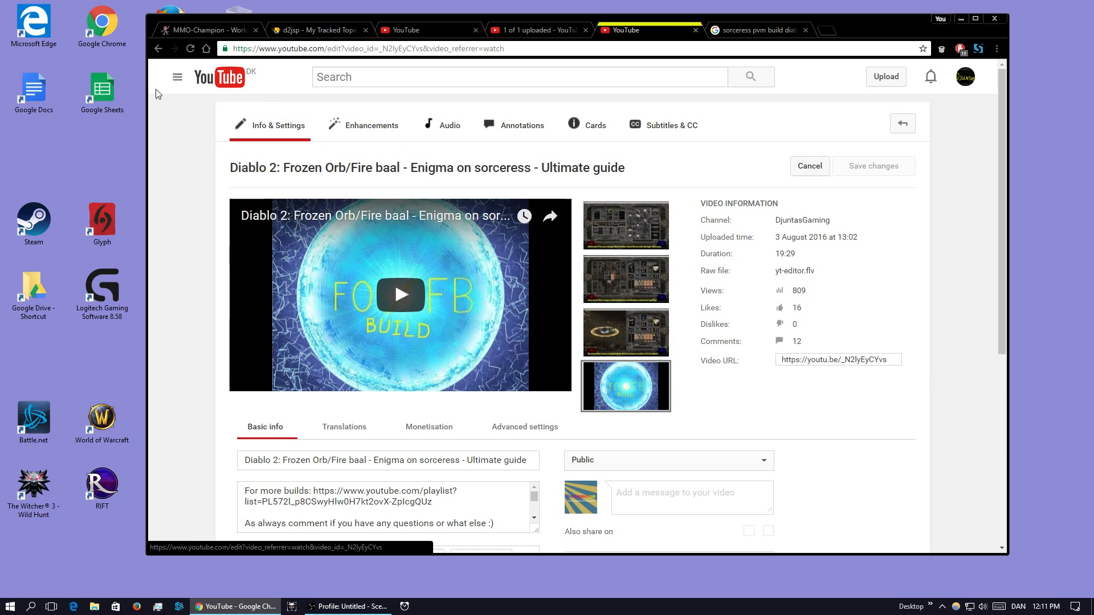
click(177, 77)
click(206, 128)
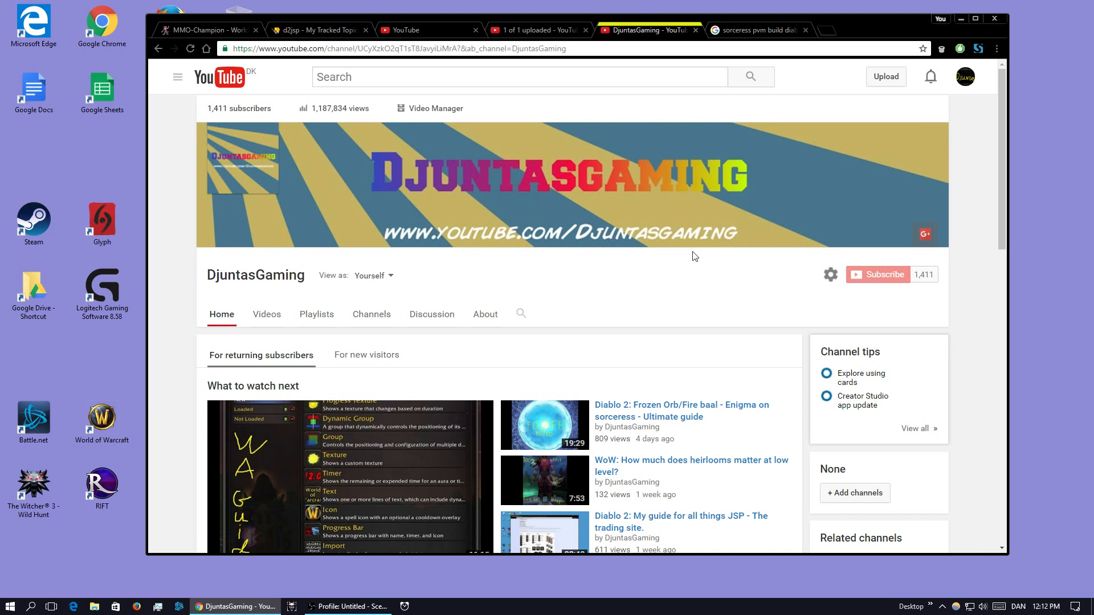
scroll(644, 265, down, 5)
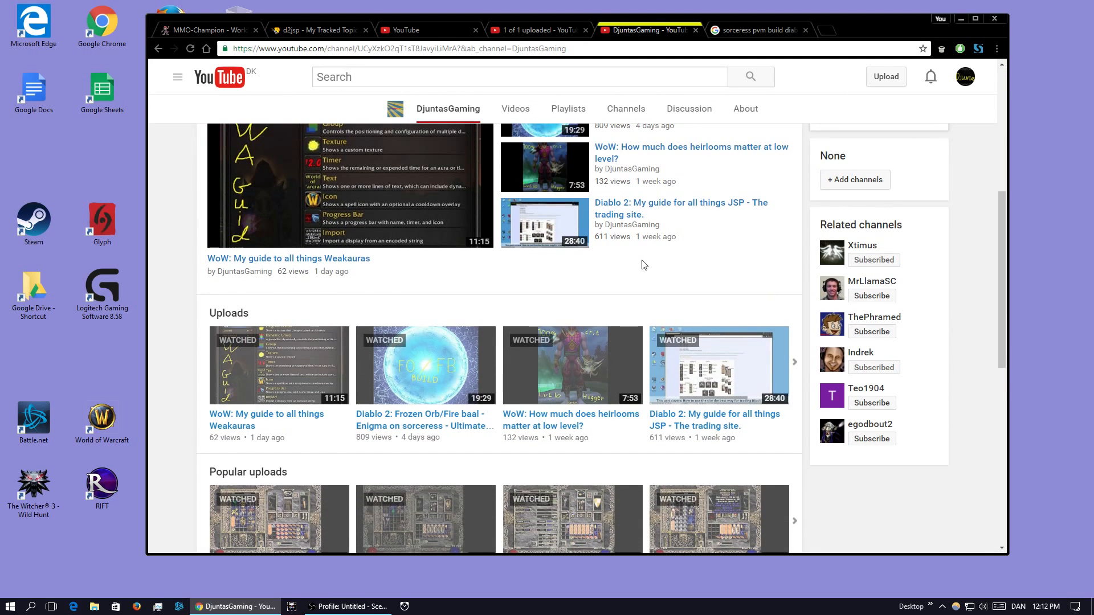
scroll(644, 265, down, 10)
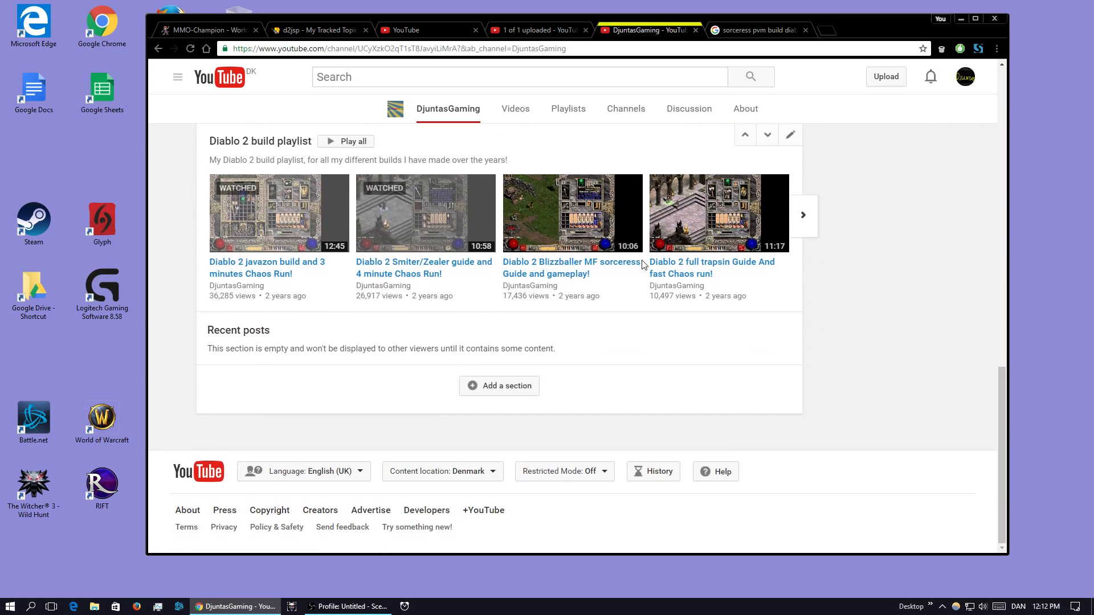
scroll(567, 306, up, 4)
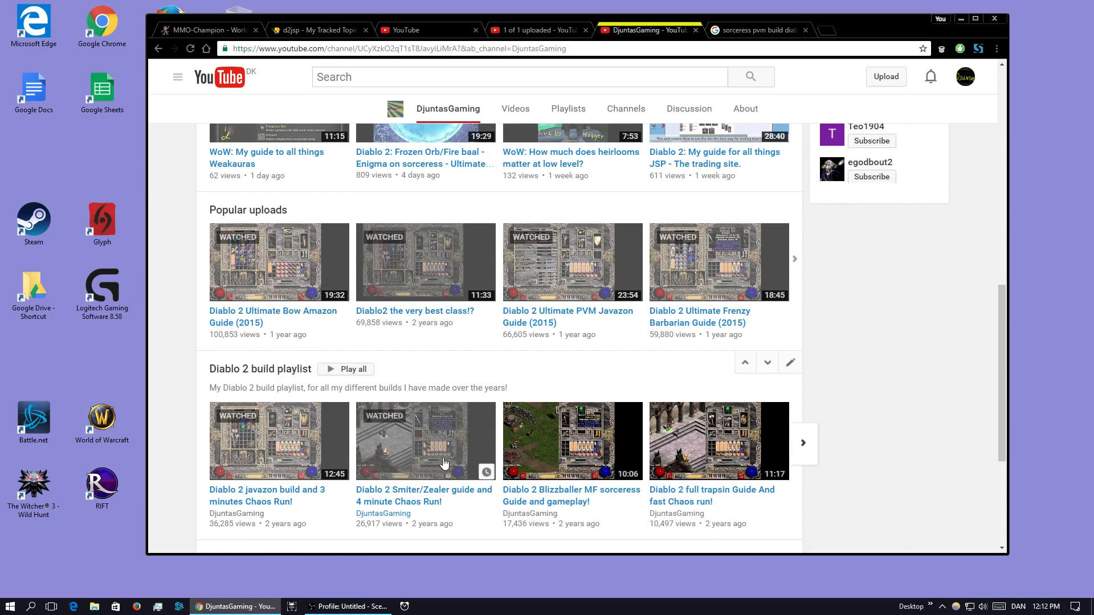
- Browse the channel's Diablo 2 build playlist, open its full page and look through the listed videos
click(804, 444)
click(804, 444)
click(802, 447)
click(700, 448)
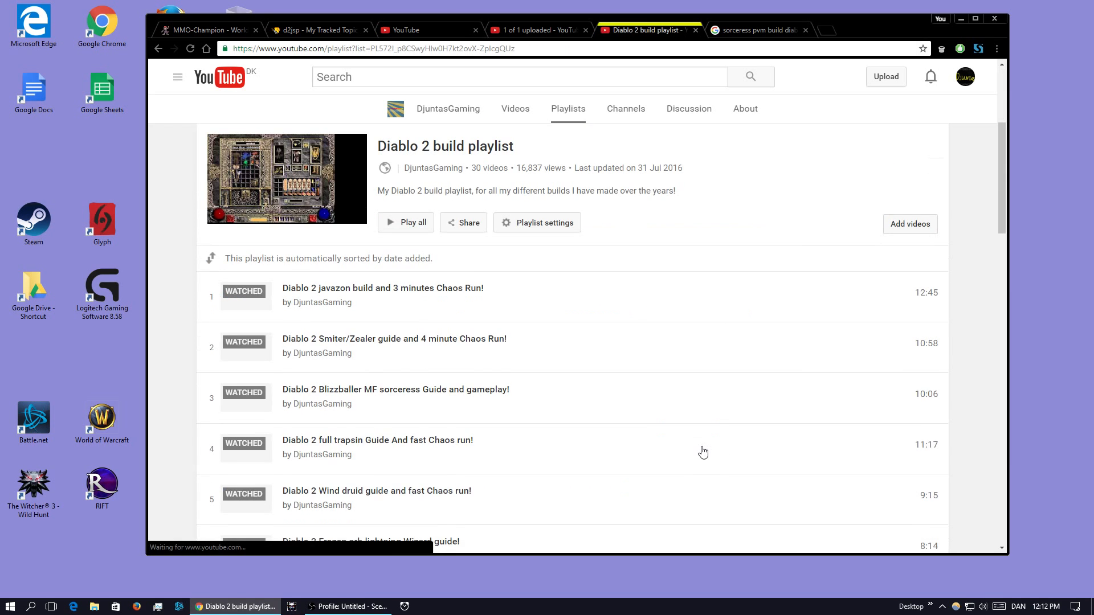
scroll(498, 318, down, 20)
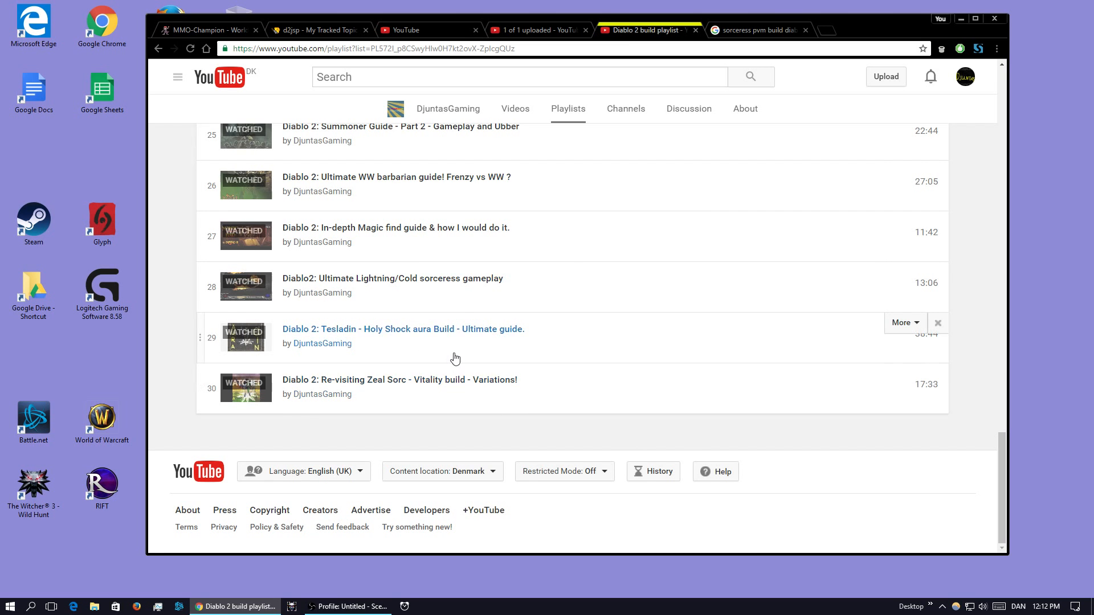
scroll(455, 357, up, 2)
scroll(454, 357, up, 2)
scroll(375, 310, down, 1)
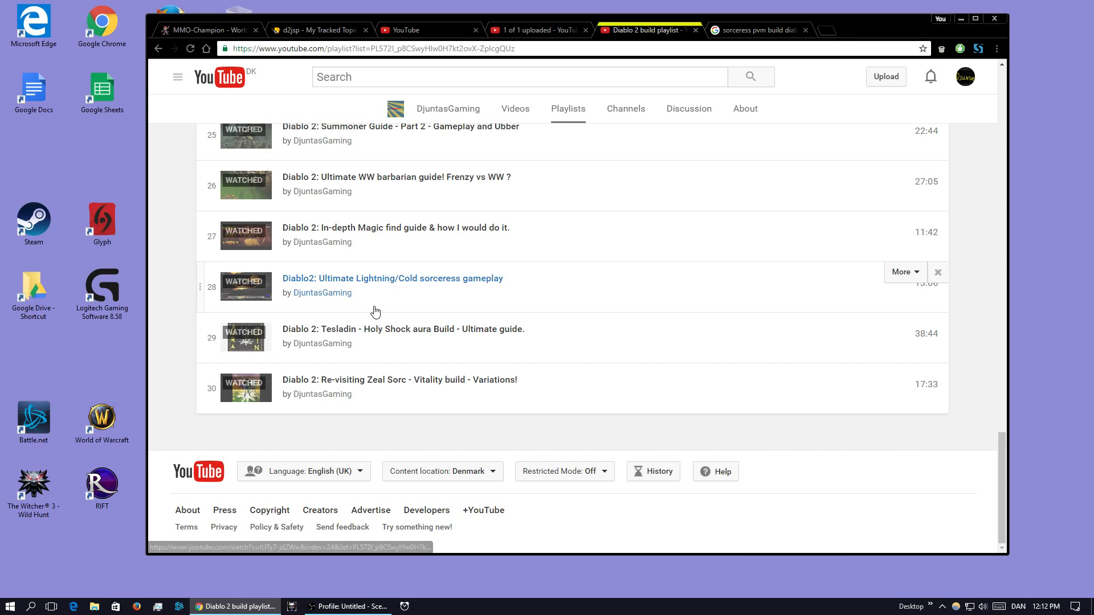
- Return to the header of the Diablo 2 build playlist and highlight its total view count
scroll(375, 308, up, 6)
scroll(375, 302, down, 6)
scroll(376, 300, up, 6)
scroll(378, 305, down, 6)
scroll(394, 332, up, 20)
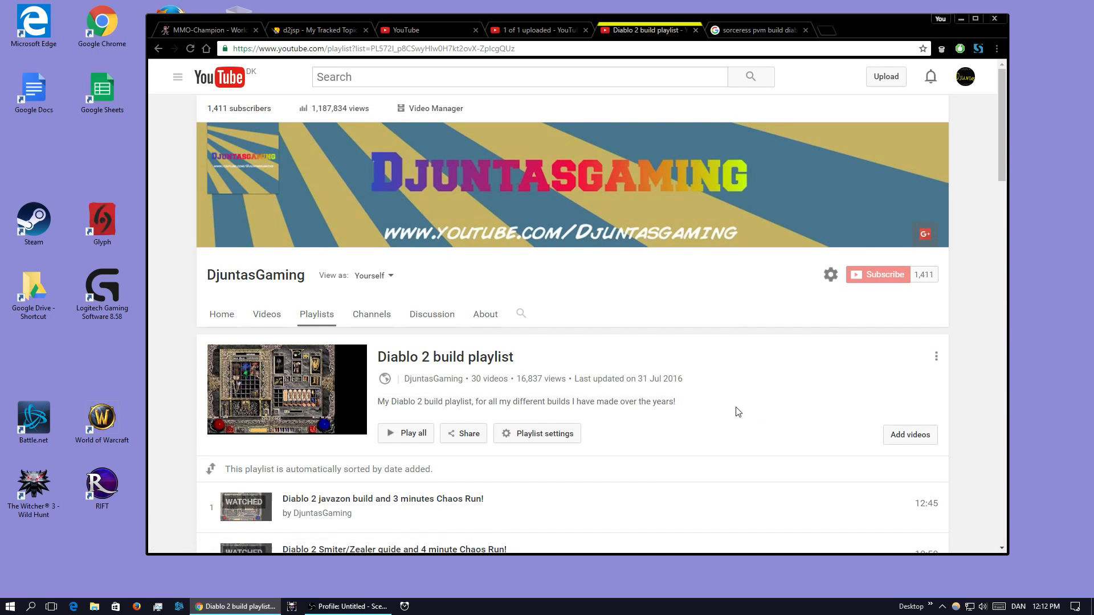
drag(517, 380, 568, 379)
- Look through the playlist's build videos from first to last, return to its header and clear the text highlight
scroll(568, 384, down, 3)
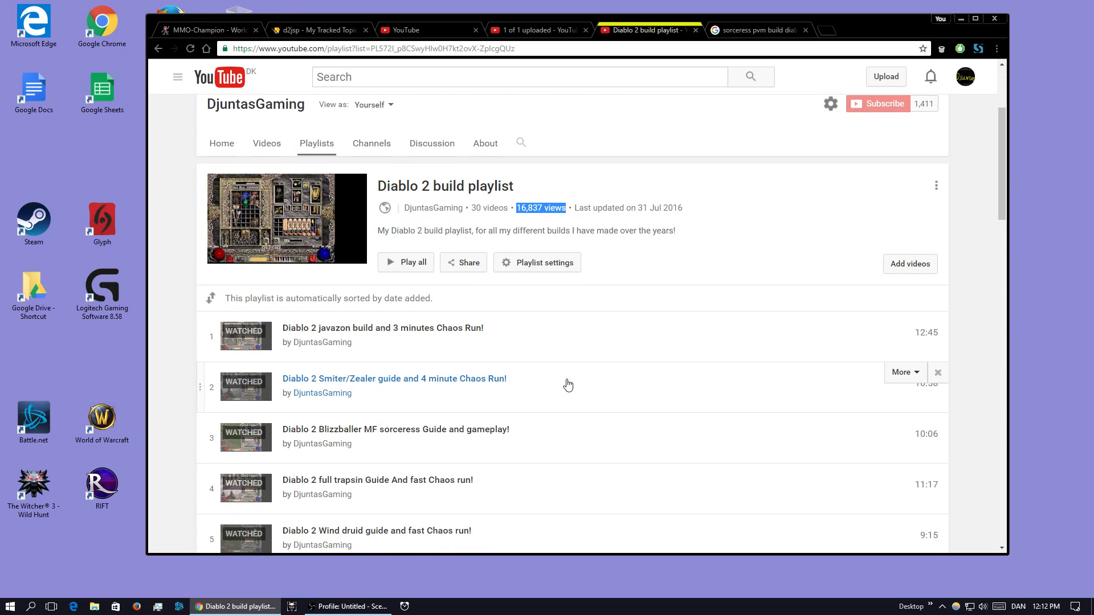
scroll(456, 388, down, 20)
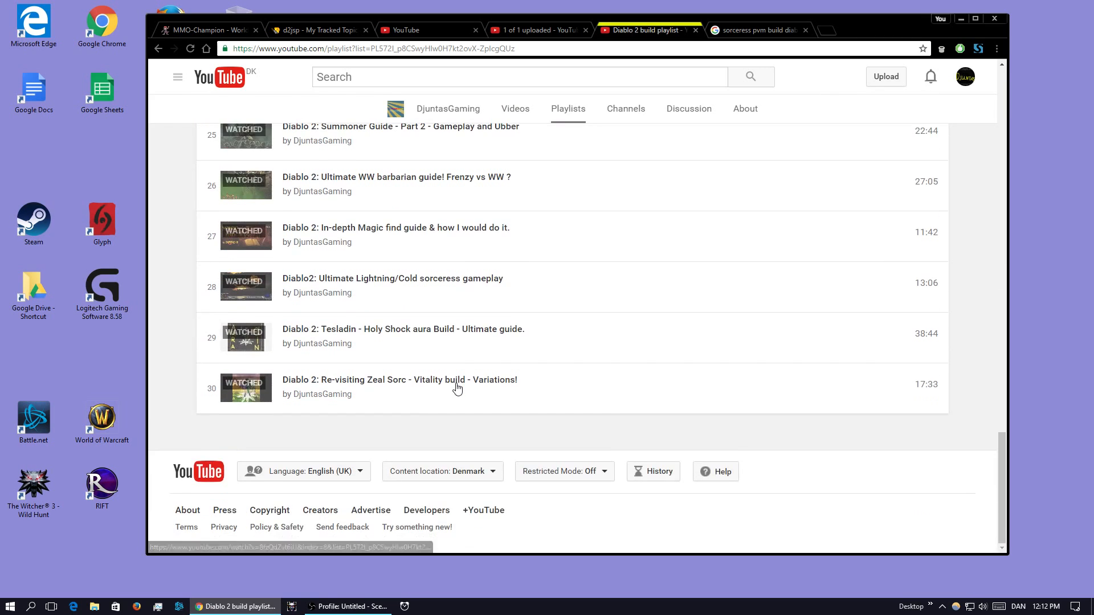
scroll(388, 406, up, 20)
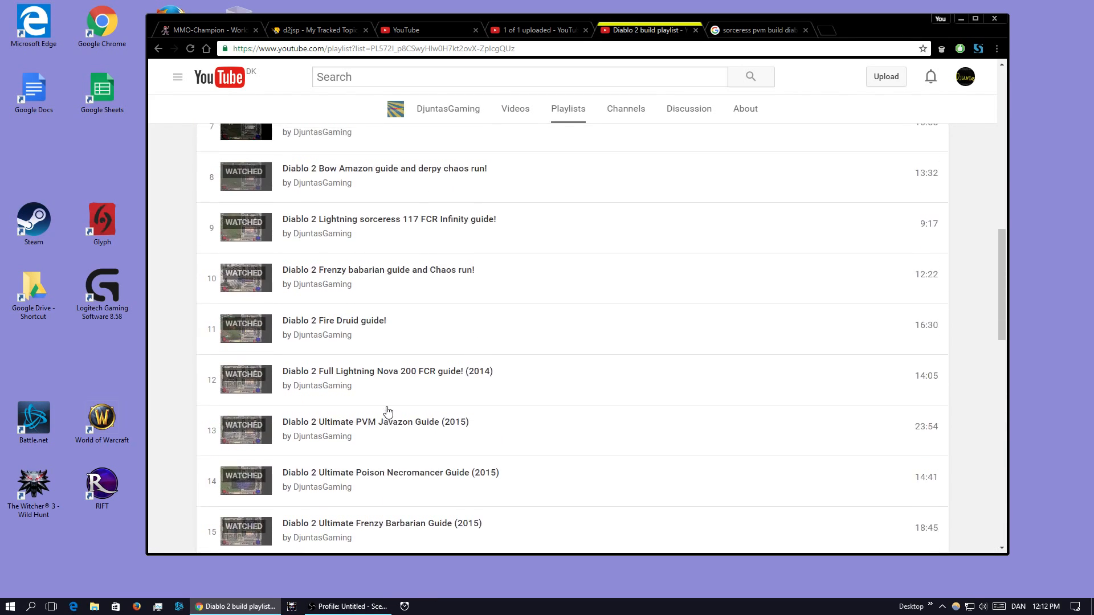
scroll(388, 407, down, 20)
scroll(386, 415, up, 10)
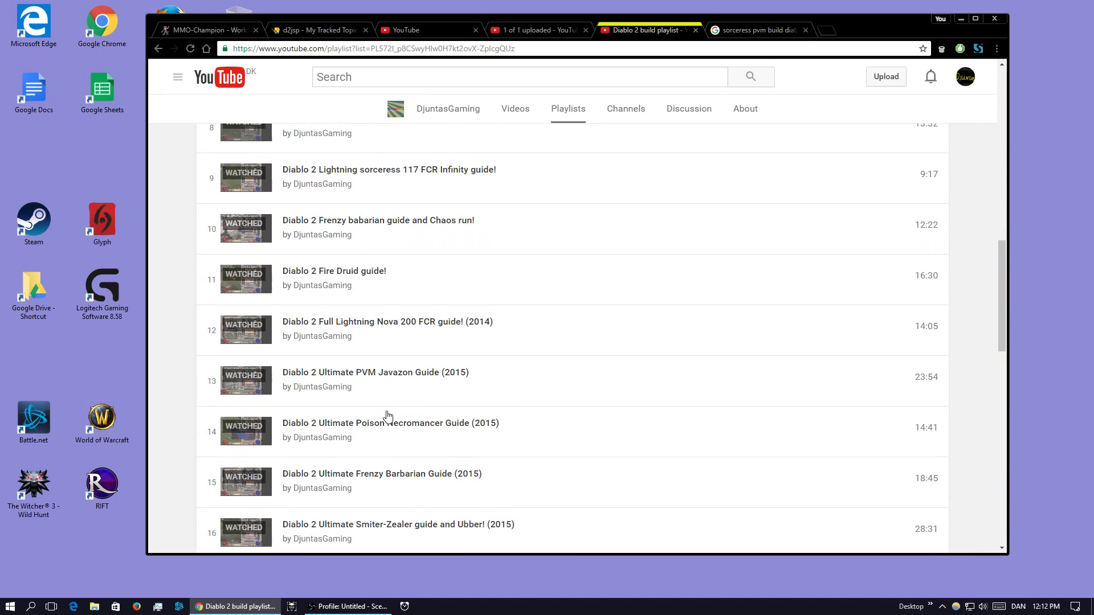
scroll(387, 416, down, 10)
scroll(386, 415, up, 20)
scroll(387, 416, down, 10)
scroll(387, 417, down, 10)
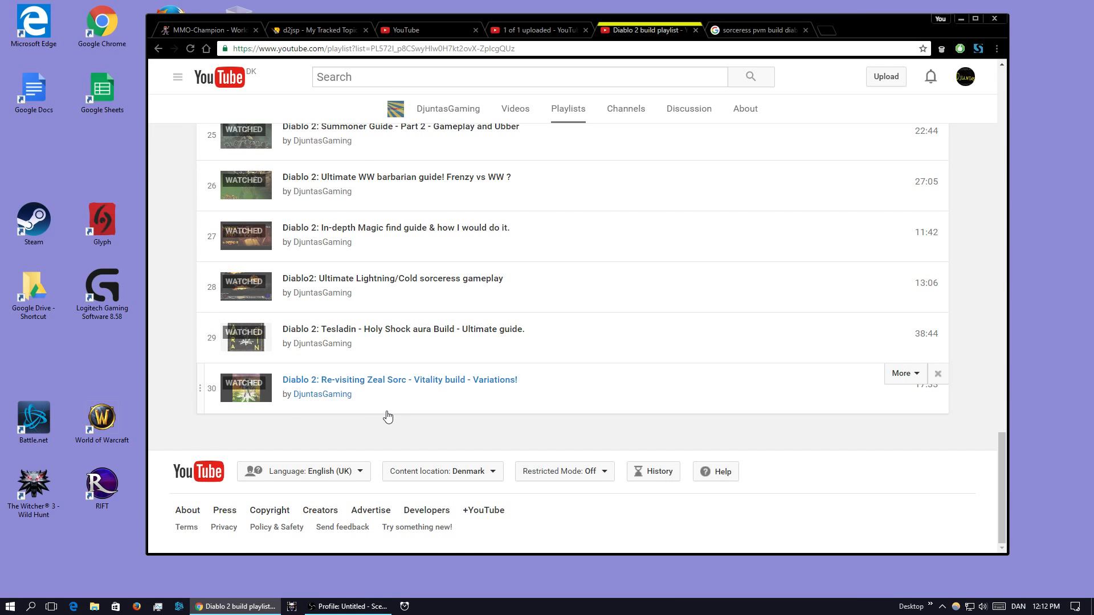
scroll(387, 417, up, 20)
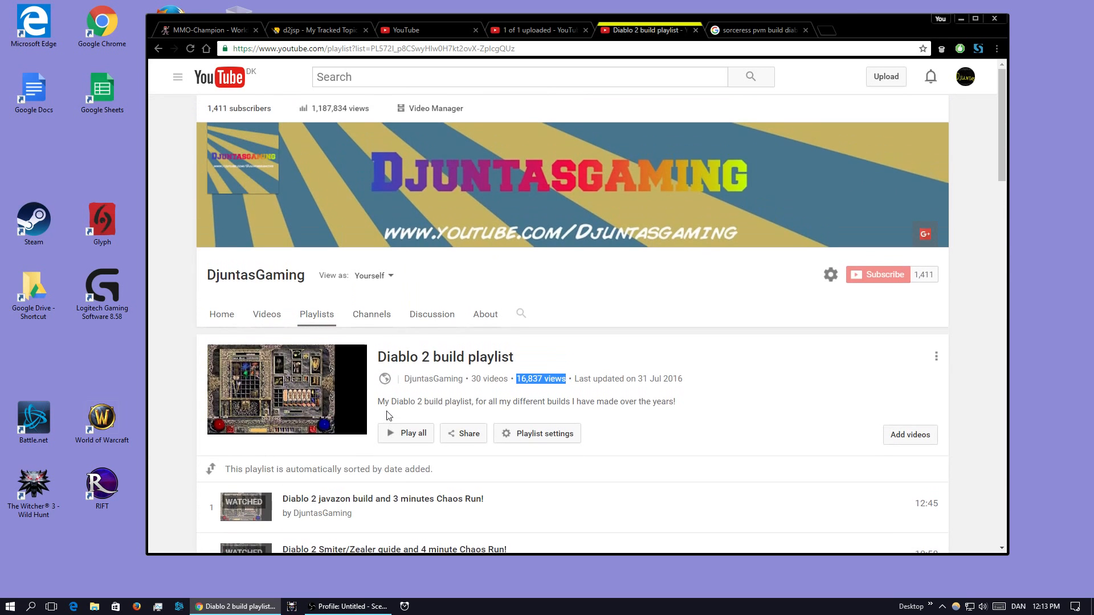
scroll(398, 399, down, 5)
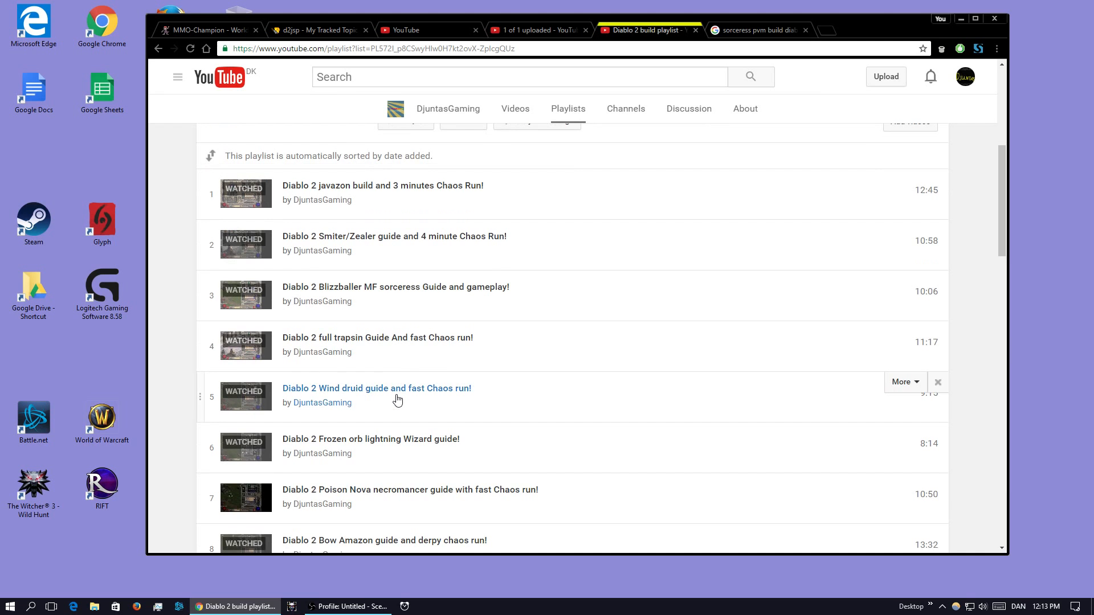
scroll(397, 401, down, 6)
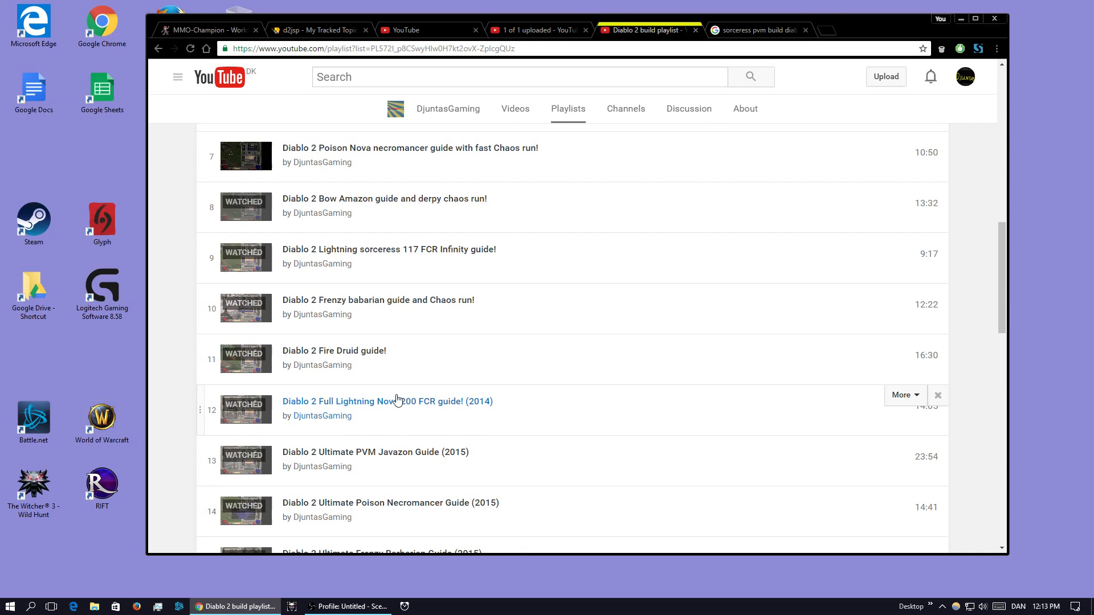
scroll(397, 401, up, 7)
scroll(397, 401, up, 3)
scroll(397, 400, down, 20)
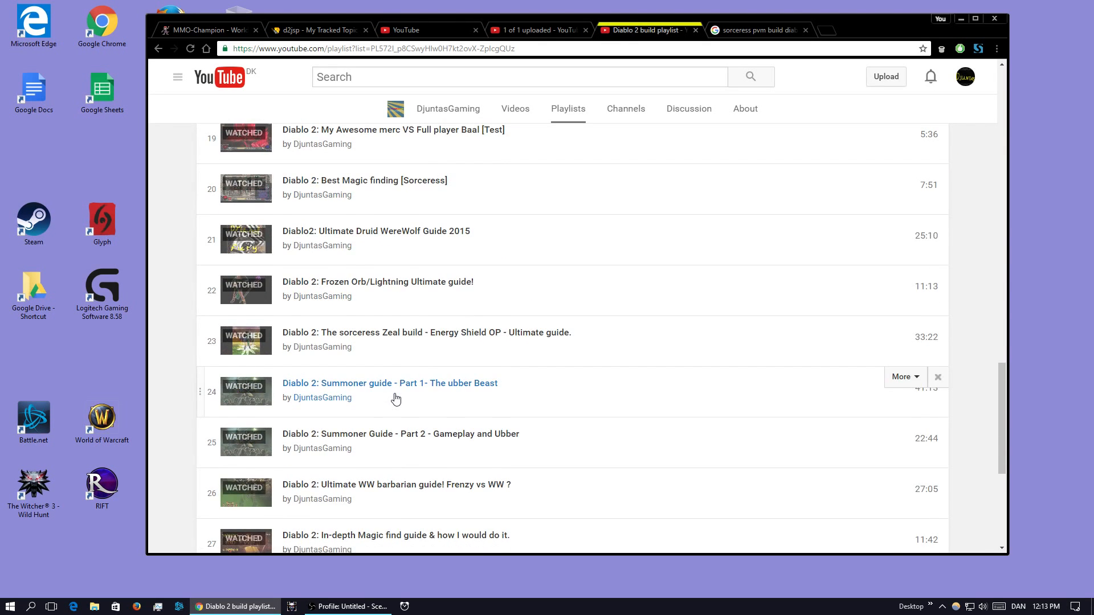
scroll(396, 399, up, 6)
scroll(396, 399, up, 15)
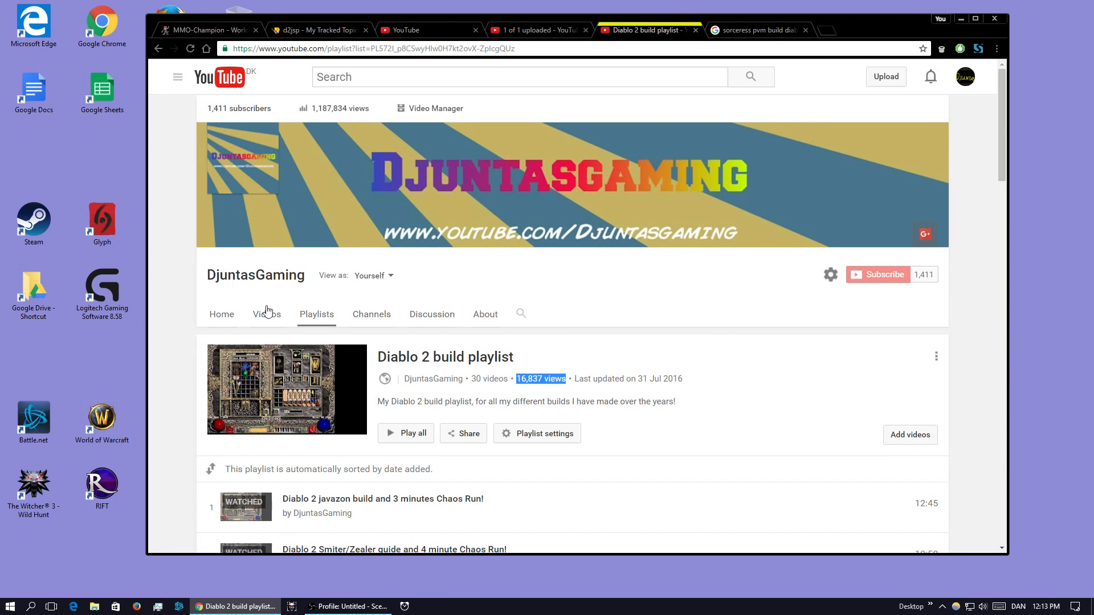
click(546, 293)
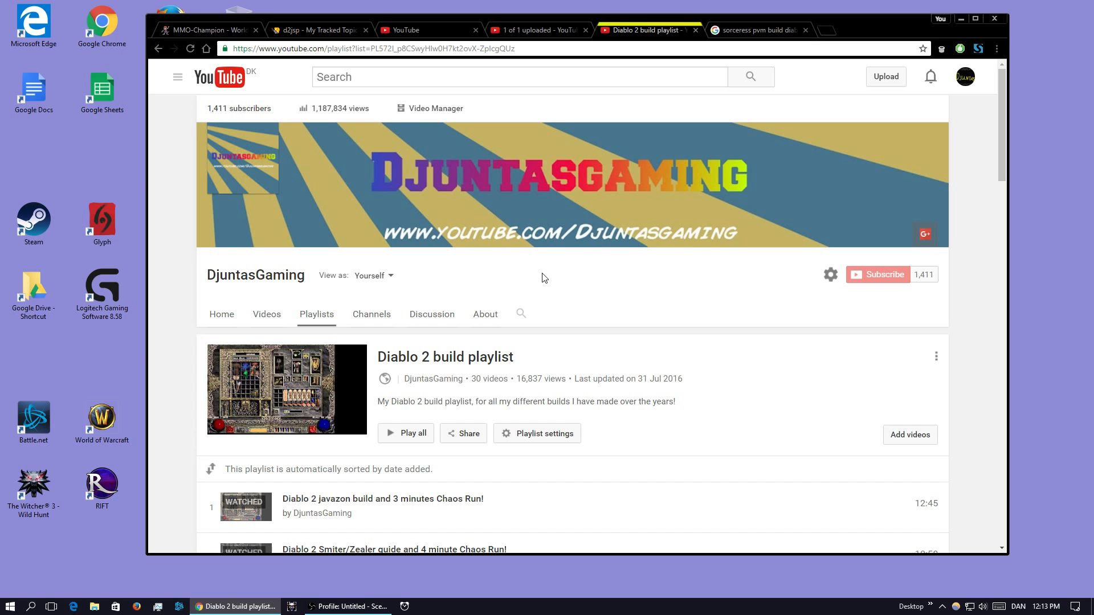